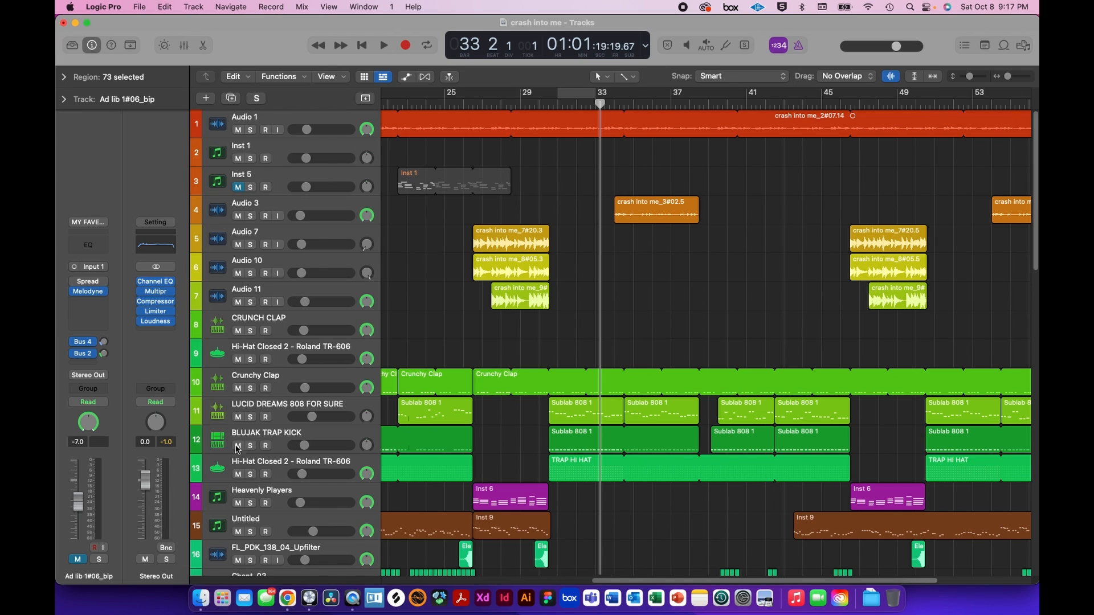
- Solo the BLUJAK TRAP KICK track and audition it on its own from bar 33
scroll(251, 439, down, 1)
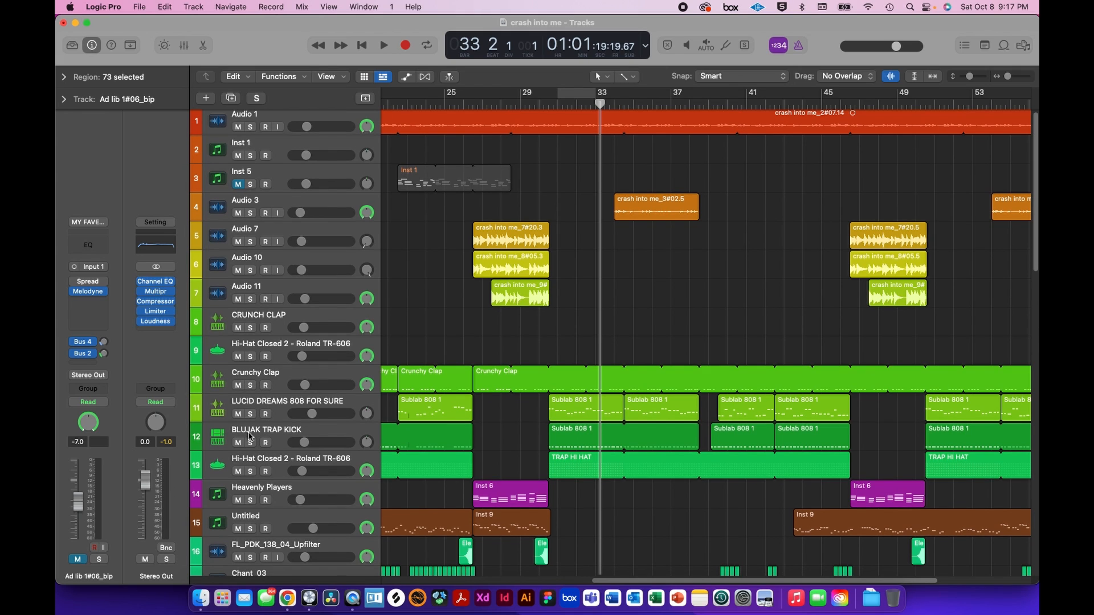
click(250, 443)
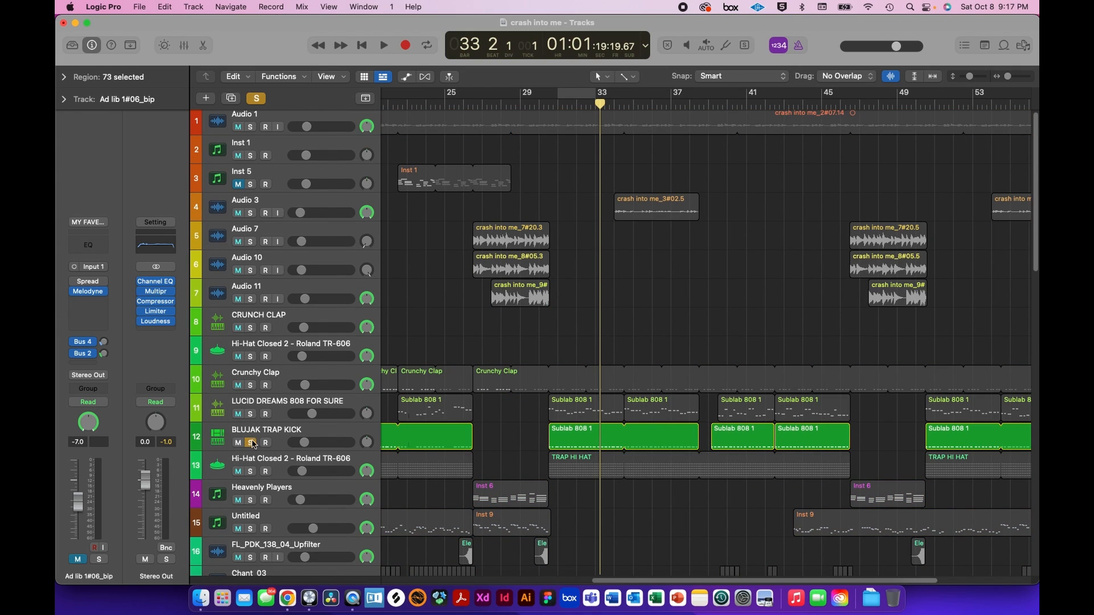
key(space)
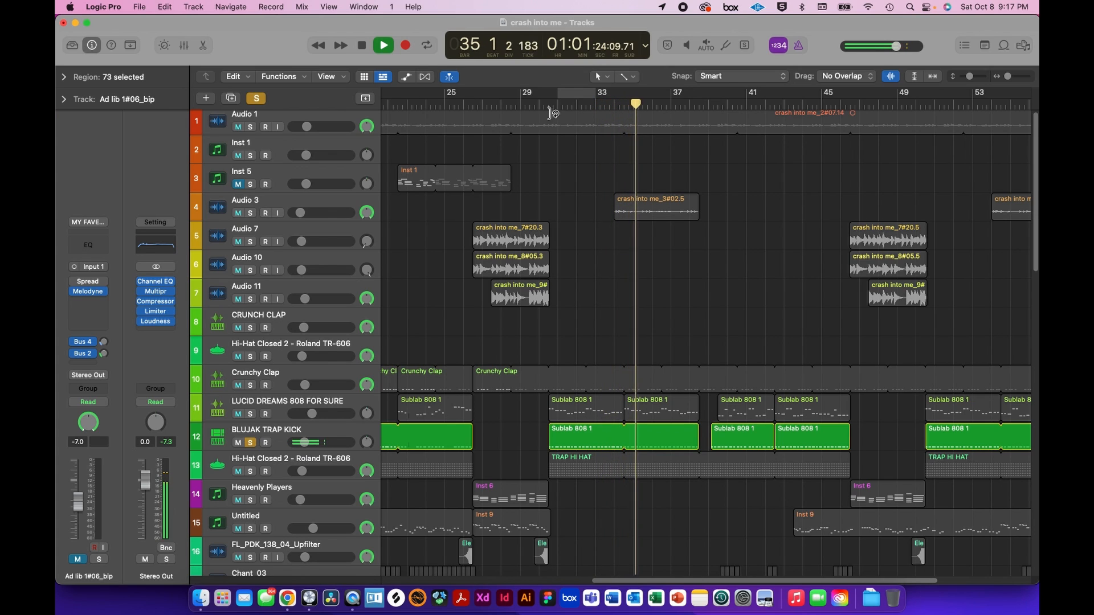
key(space)
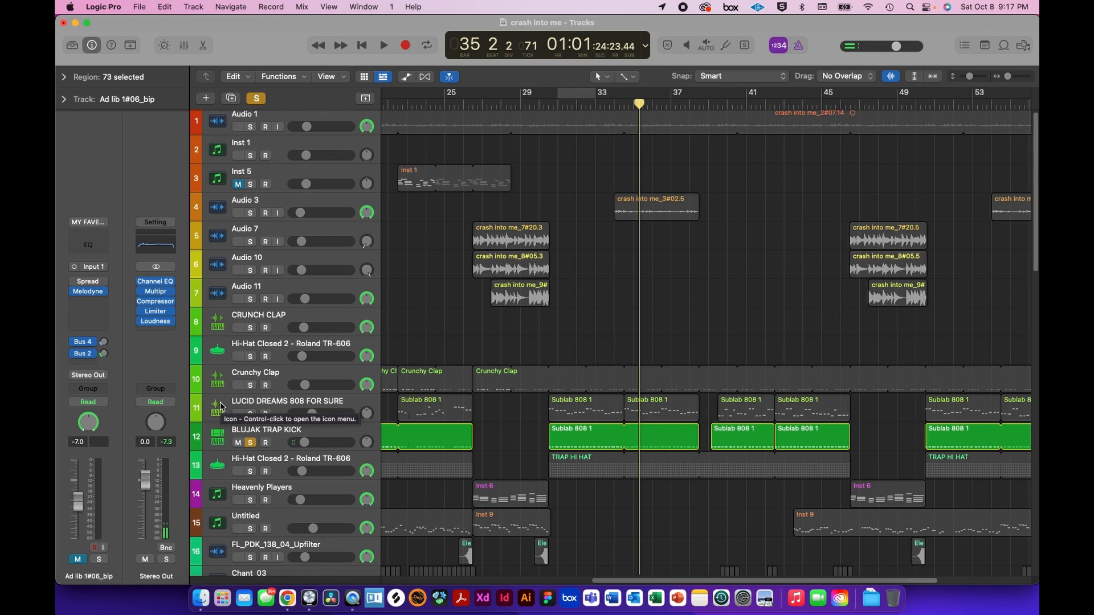
- Solo the LUCID DREAMS 808 FOR SURE track instead of the kick, audition it, and set the playhead to bar 32
click(221, 406)
click(250, 443)
click(251, 414)
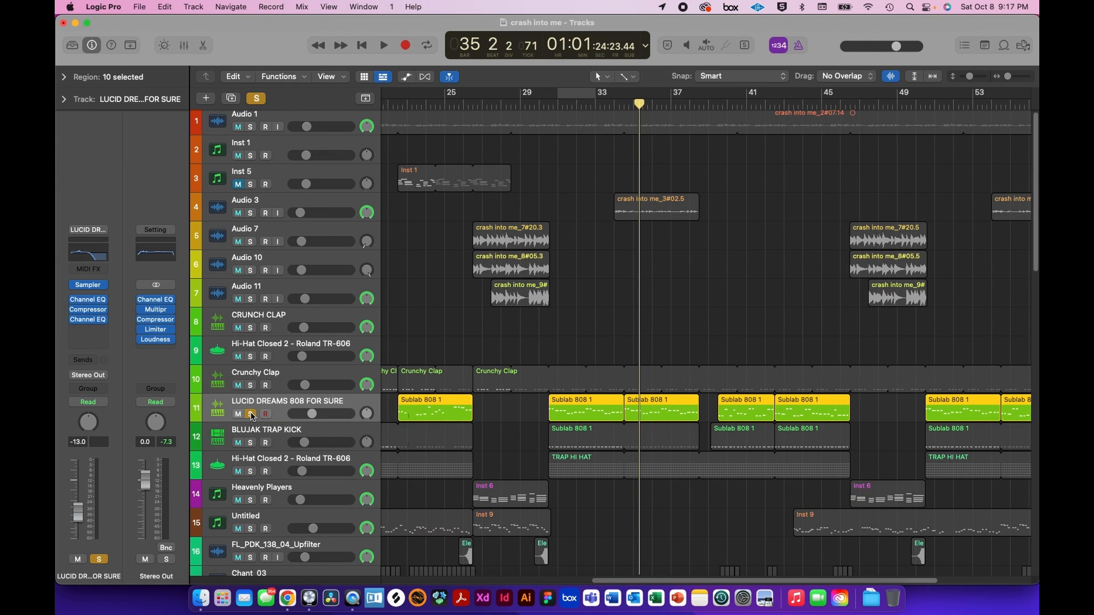
key(space)
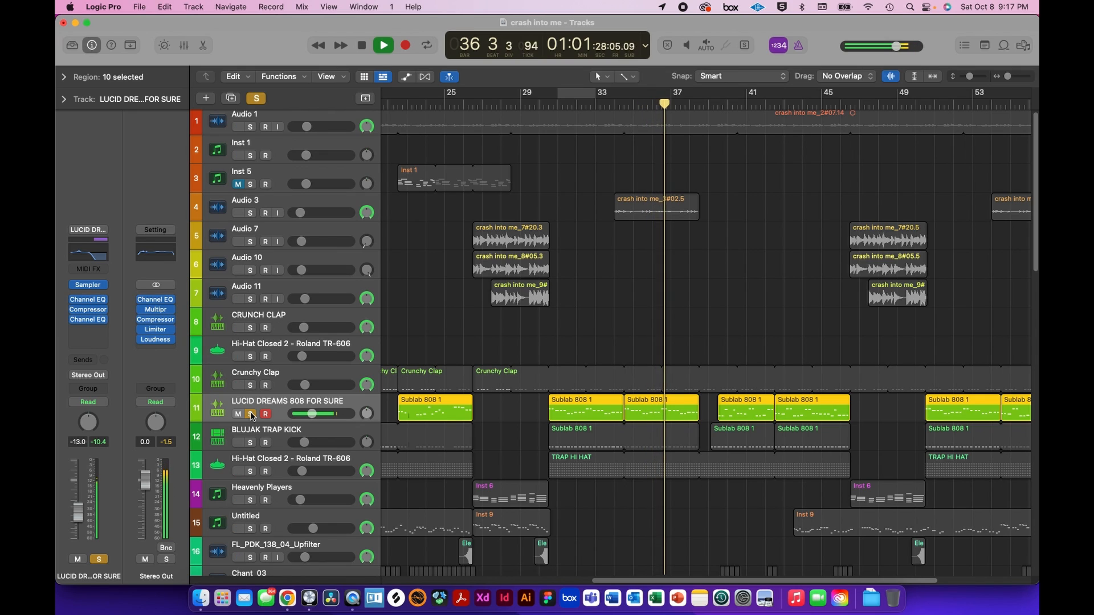
key(space)
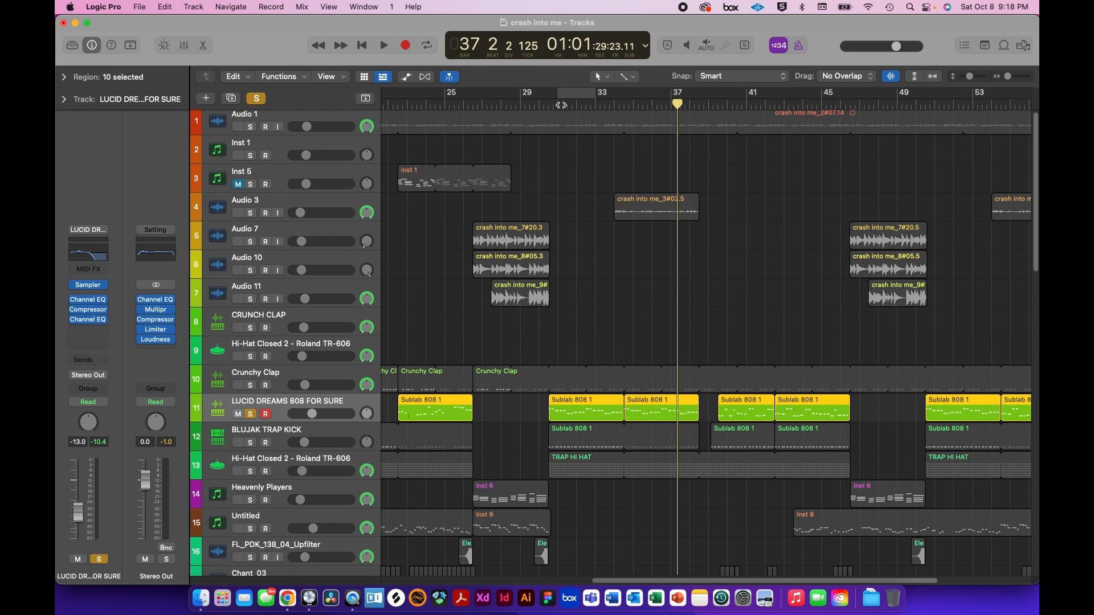
mouse_move(577, 104)
mouse_down()
mouse_move(563, 111)
mouse_move(576, 105)
mouse_up()
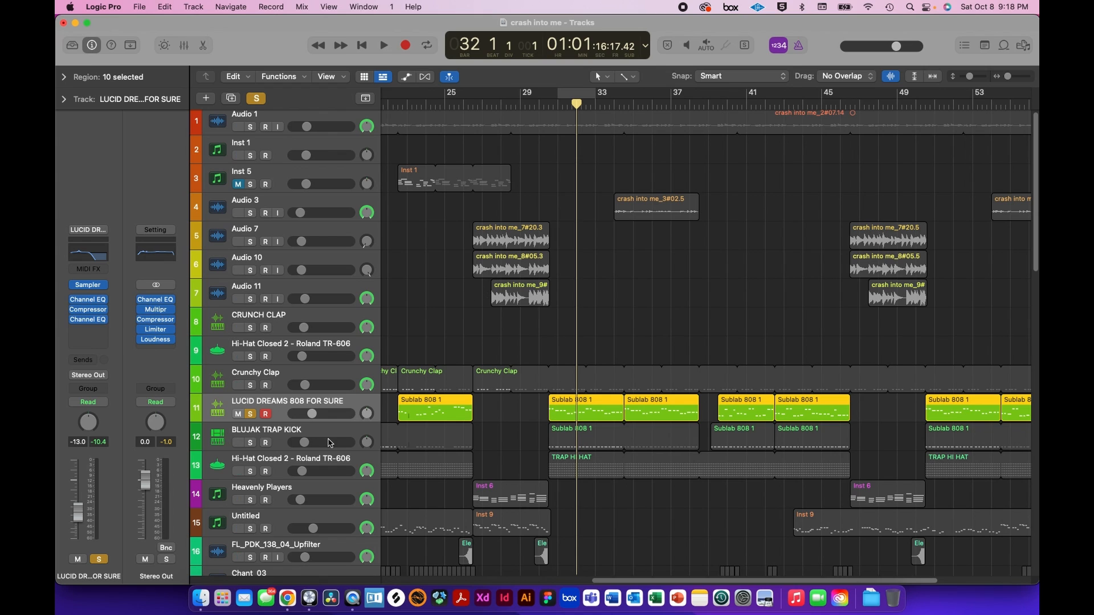
- Examine the low-cut curve in the Heavenly Players track's Channel EQ and close the plug-in window
scroll(248, 465, down, 5)
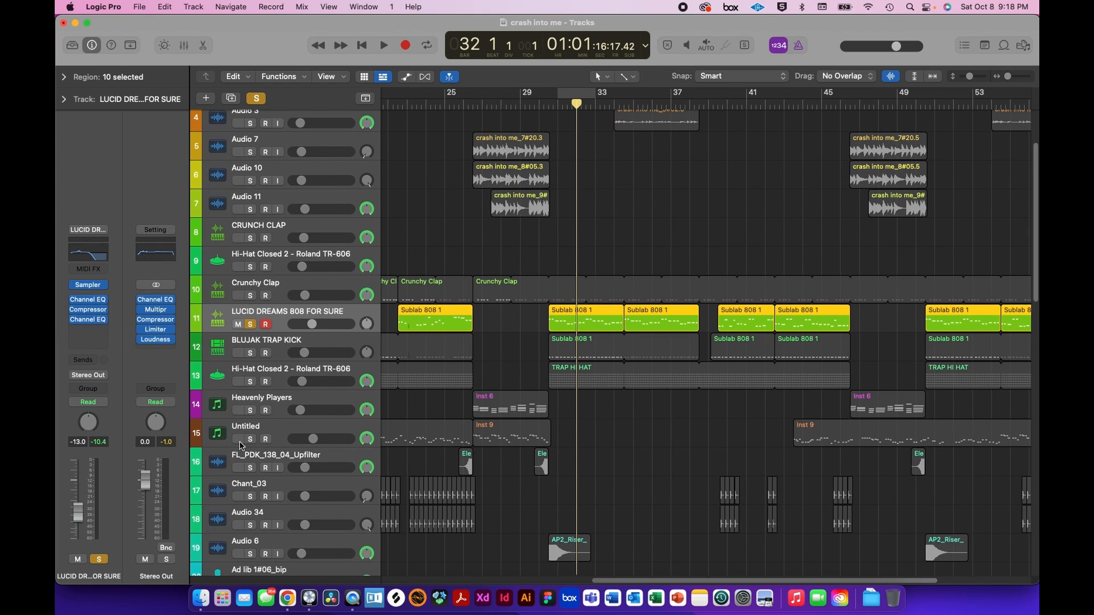
scroll(361, 430, up, 3)
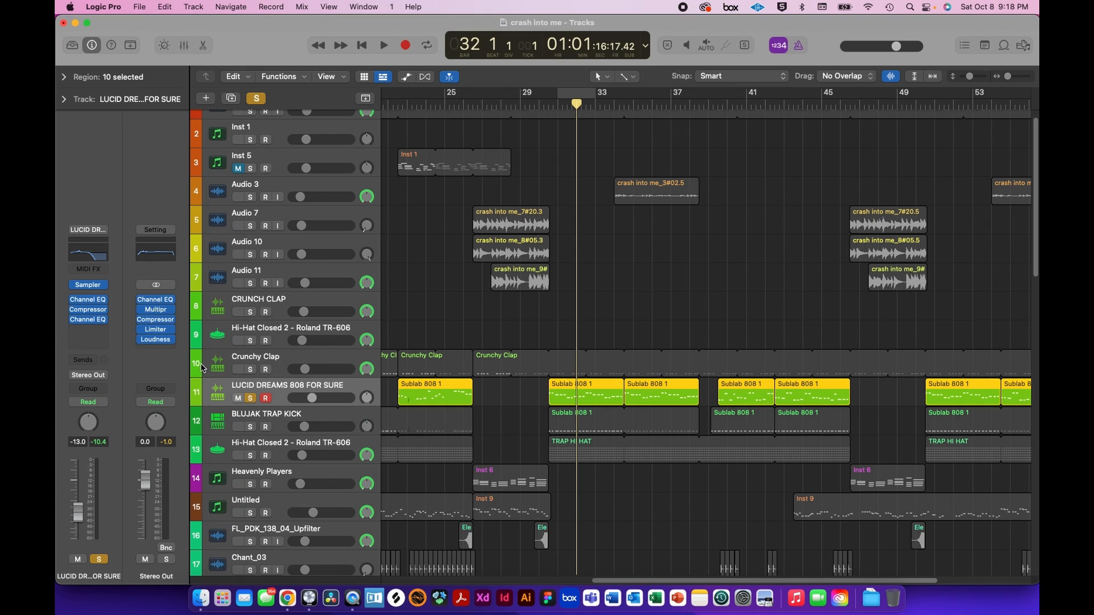
click(221, 450)
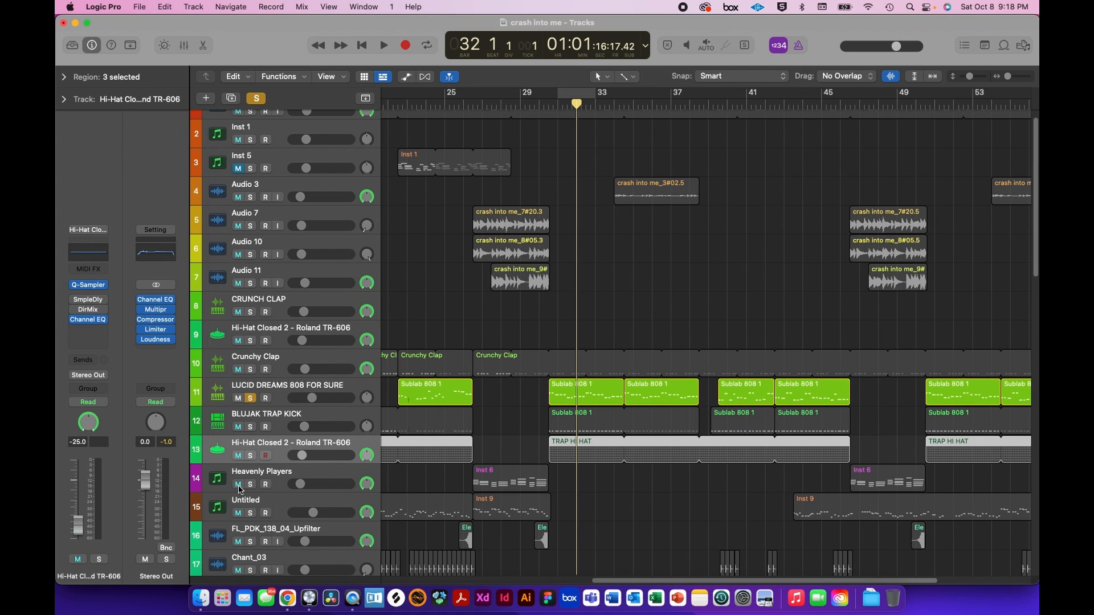
scroll(217, 447, down, 2)
click(217, 462)
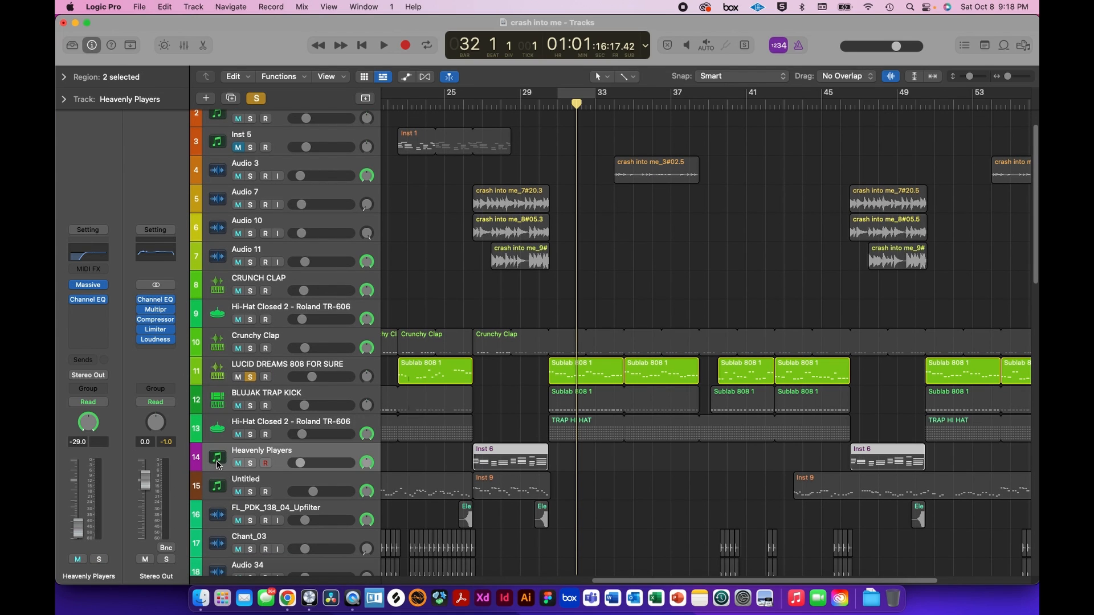
click(78, 252)
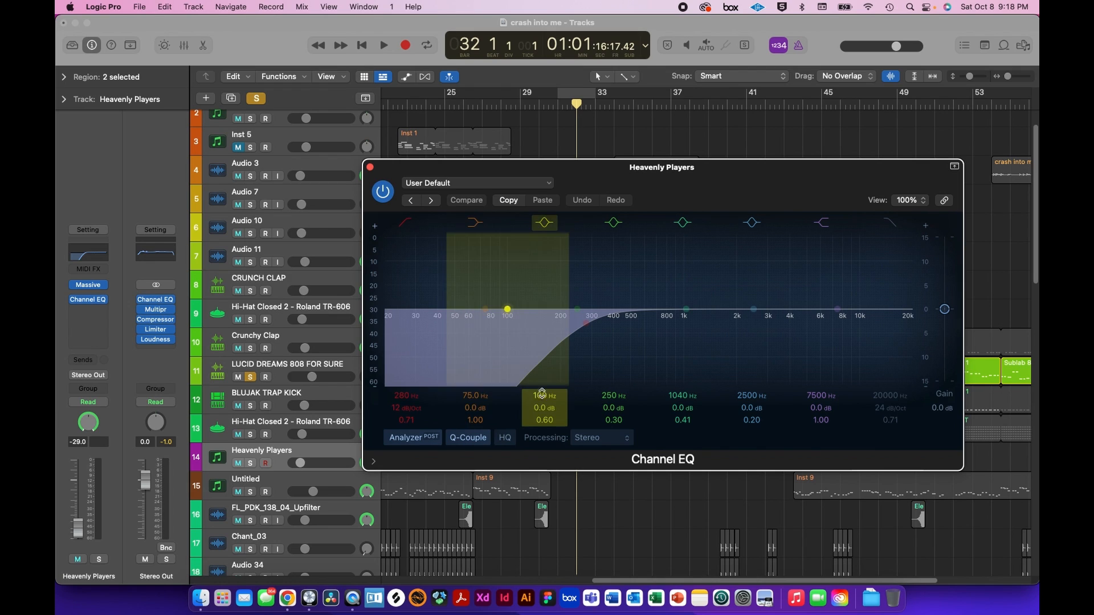
click(369, 168)
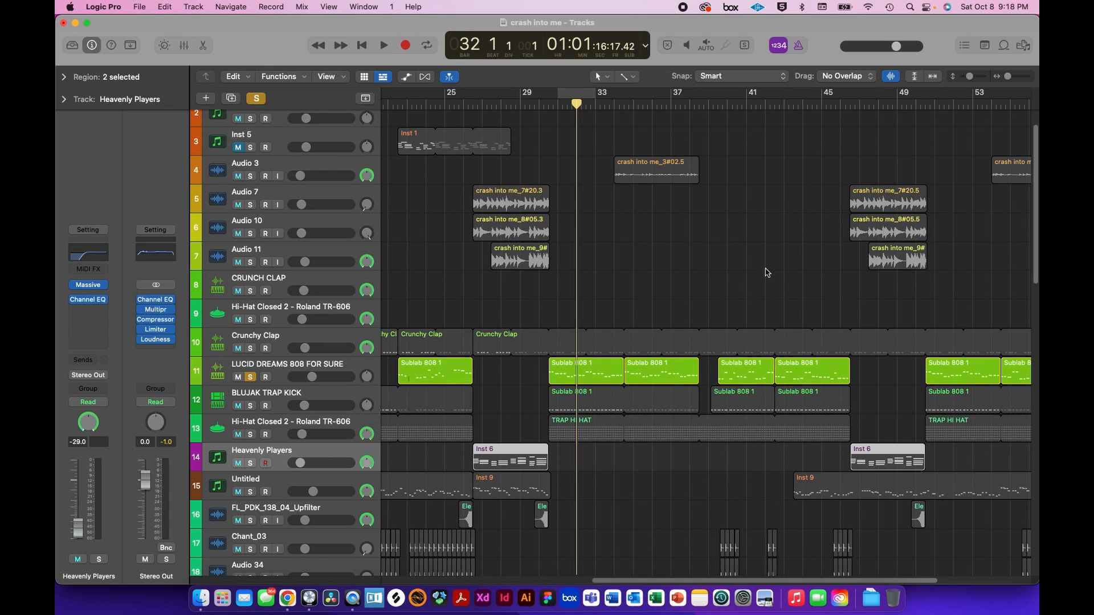
- Audition the LUCID DREAMS 808 track from bar 31 while examining its first Channel EQ with the 808 Warm preset
click(229, 381)
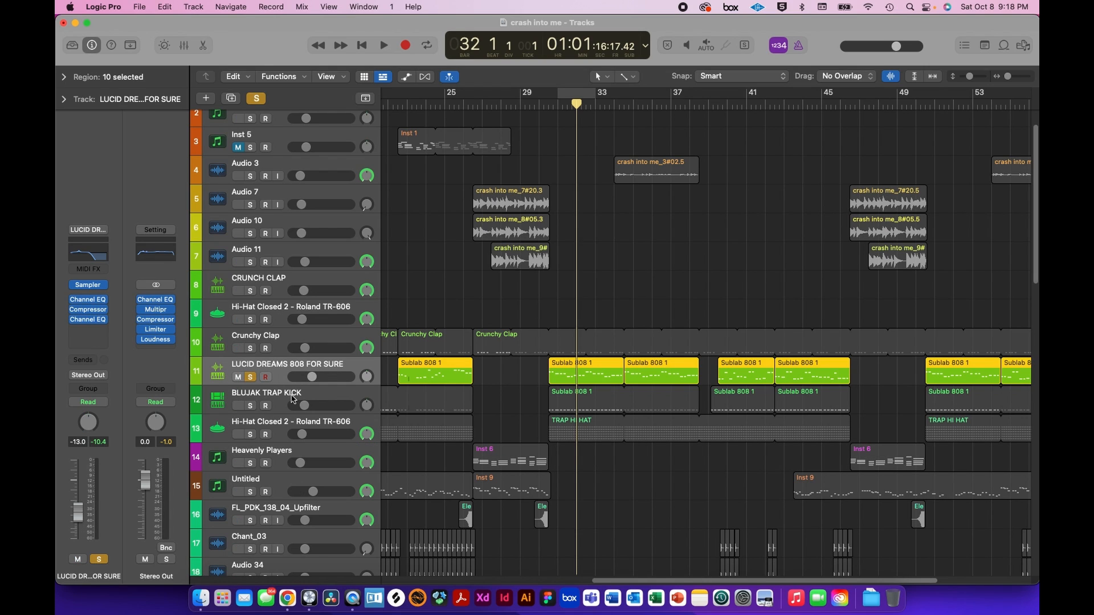
click(559, 103)
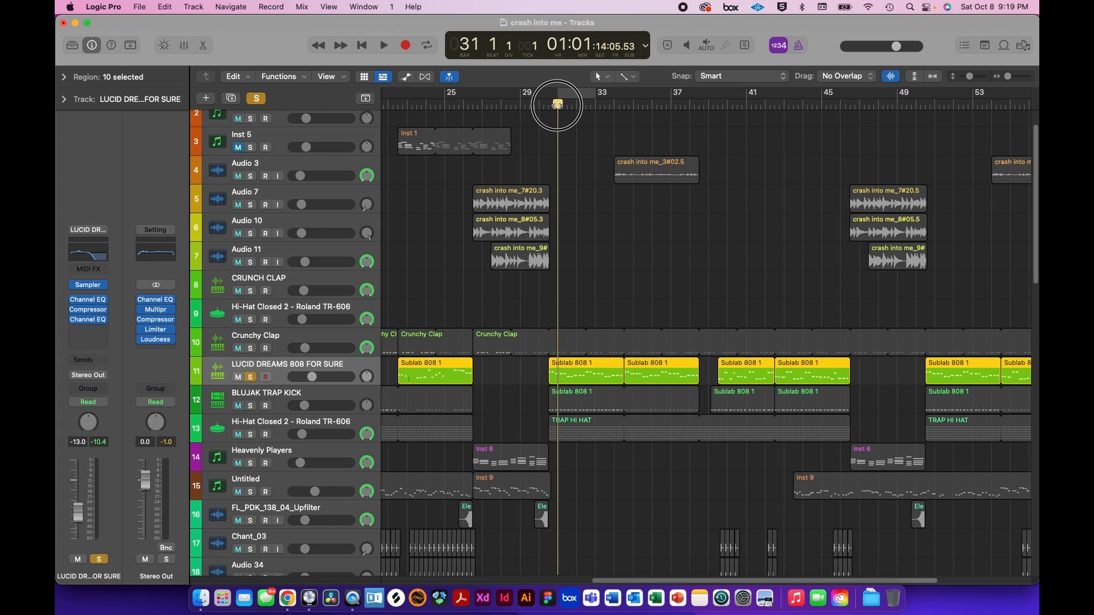
click(98, 257)
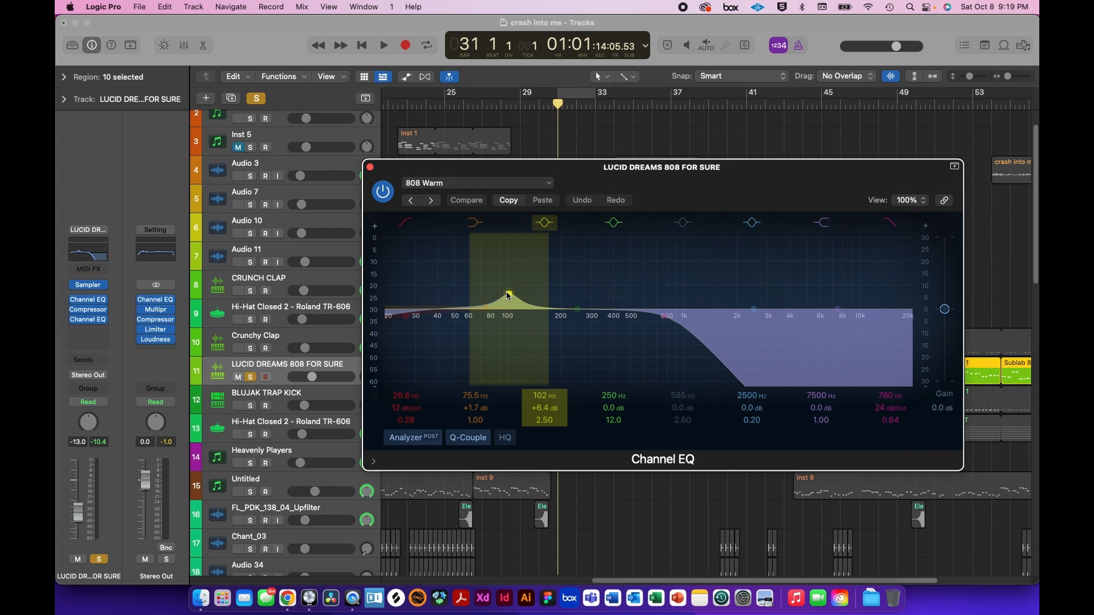
drag(640, 173, 676, 172)
key(space)
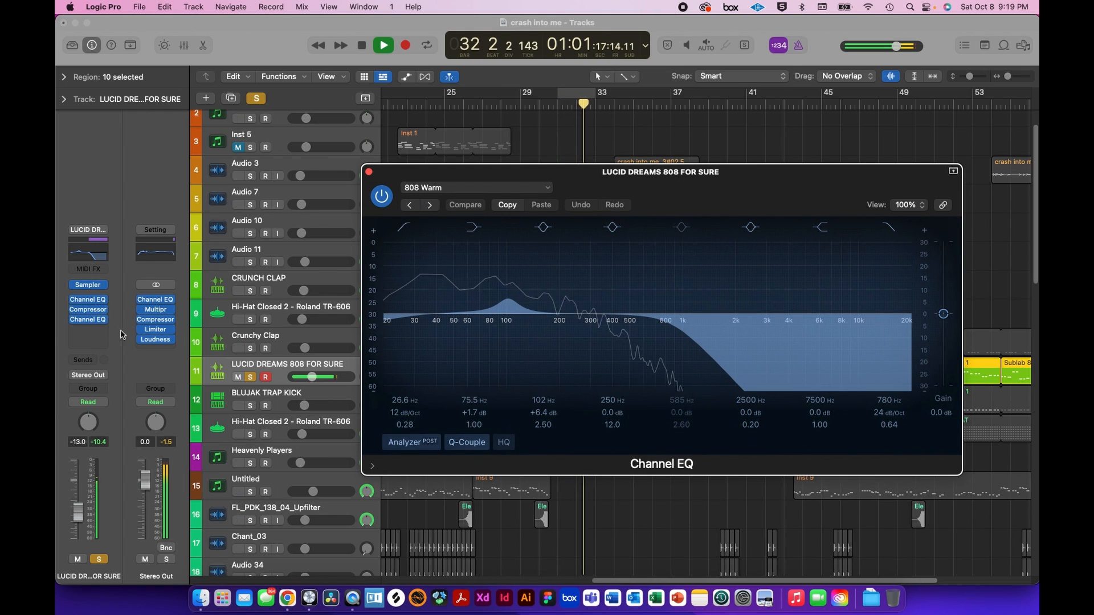
mouse_move(101, 312)
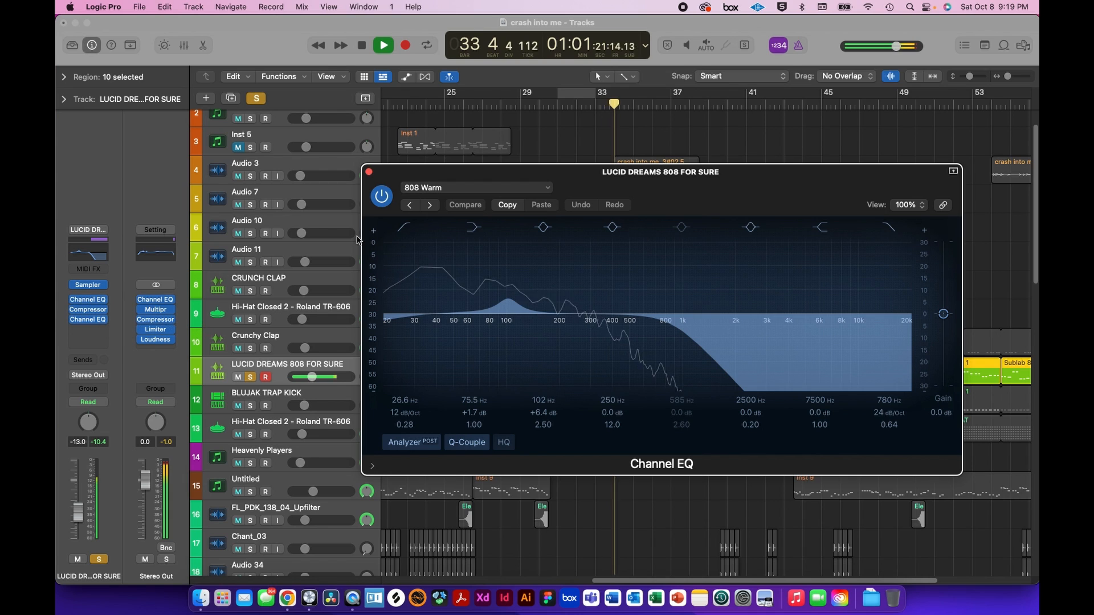
drag(682, 183, 645, 395)
drag(408, 385, 365, 206)
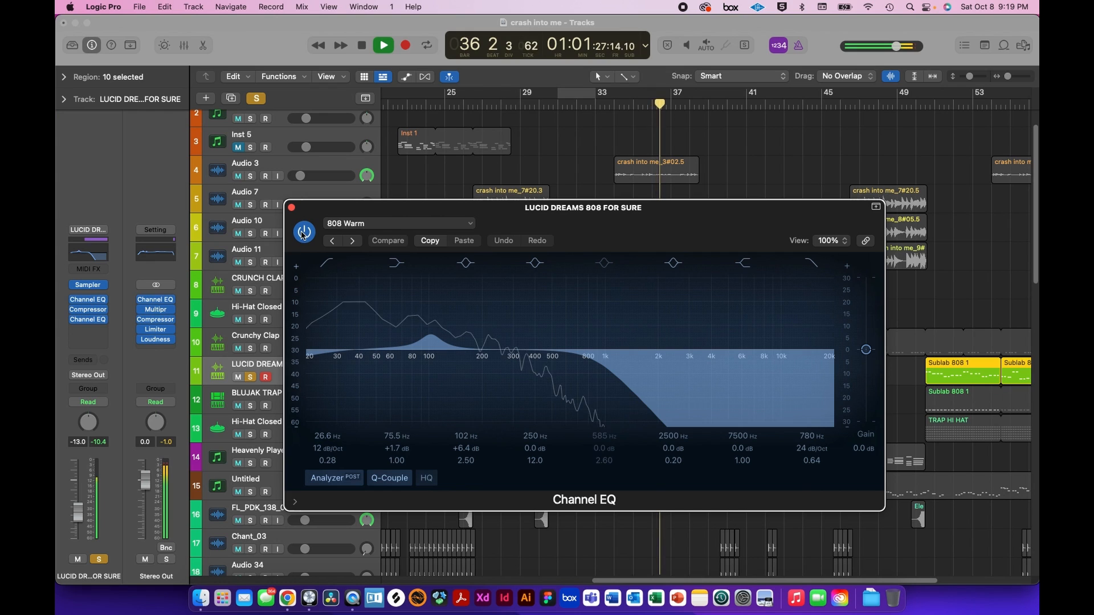
key(space)
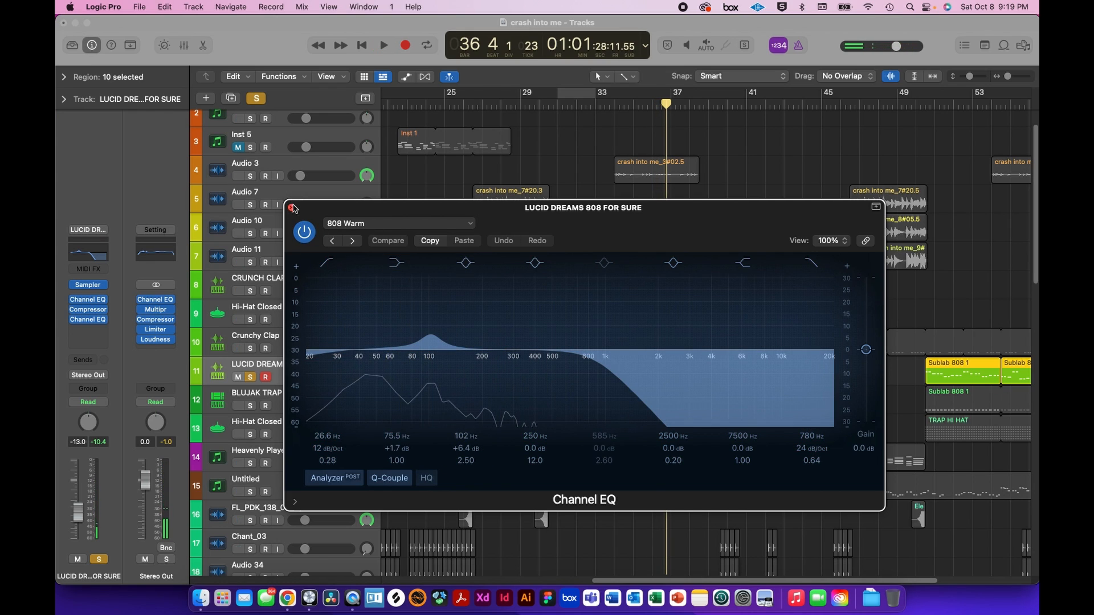
- Compare the 808's sound during playback with its Channel EQ plug-ins bypassed, and switch them back on
drag(292, 208, 265, 153)
key(space)
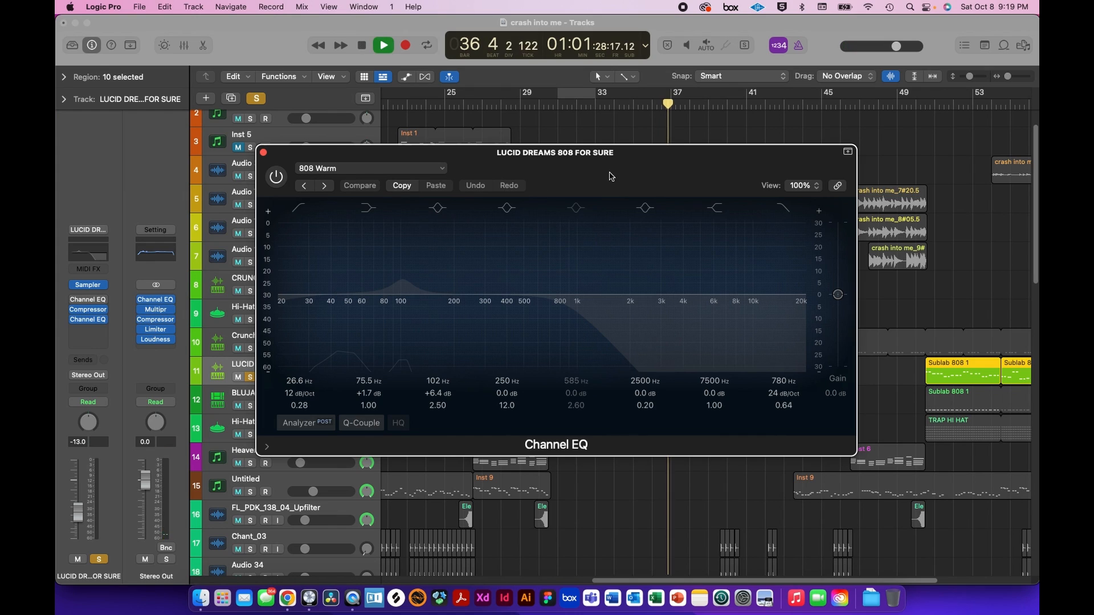
click(75, 322)
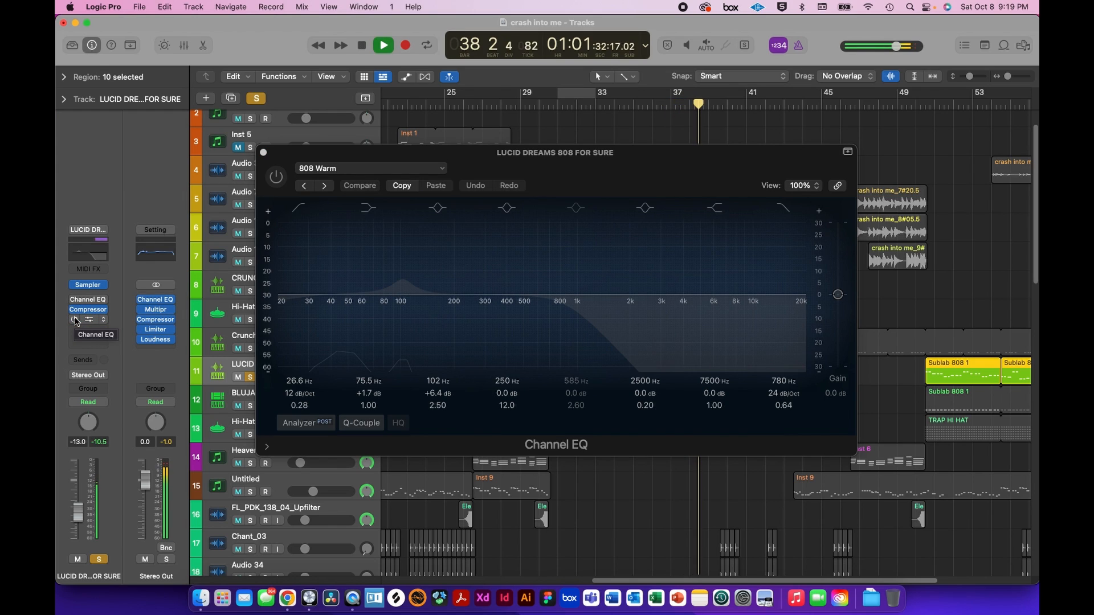
click(276, 177)
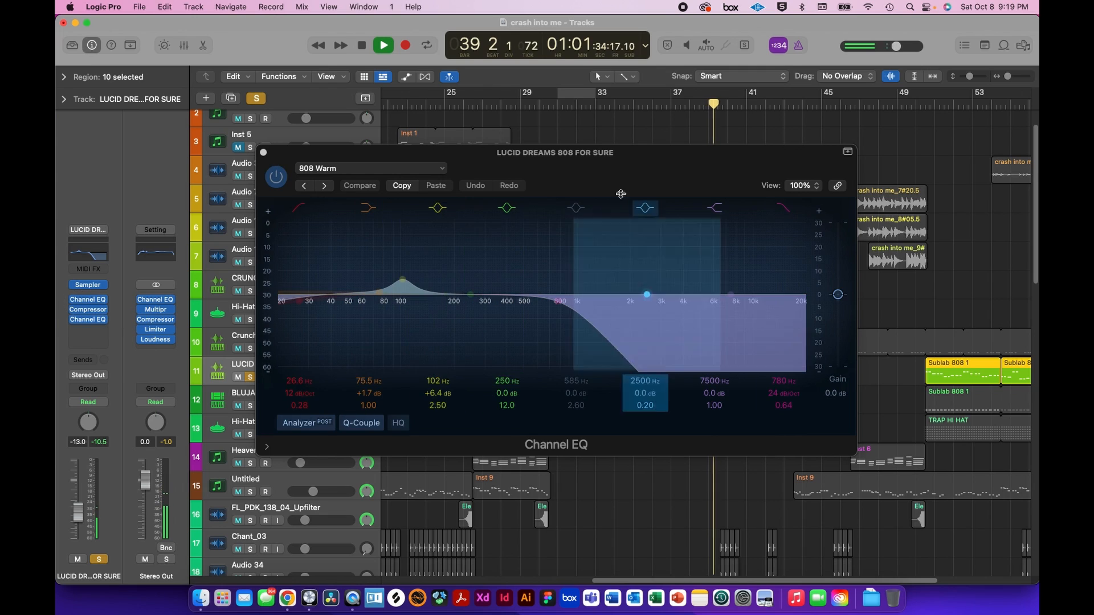
- Bypass the 808 track's two Channel EQs and Compressor, and audition the unprocessed sound from bar 32
key(space)
click(76, 320)
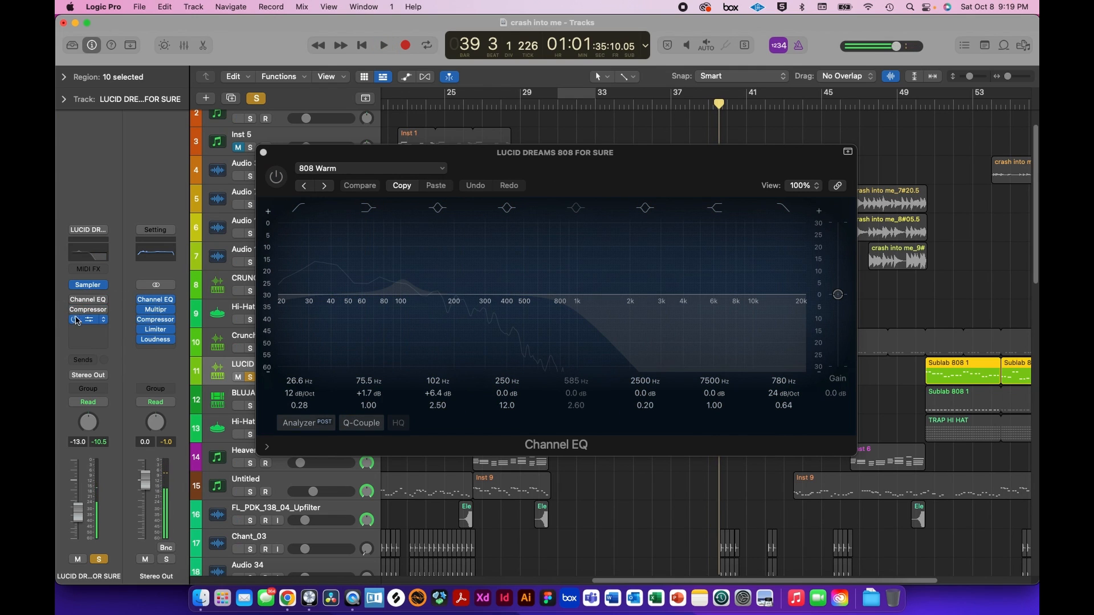
drag(655, 168, 722, 391)
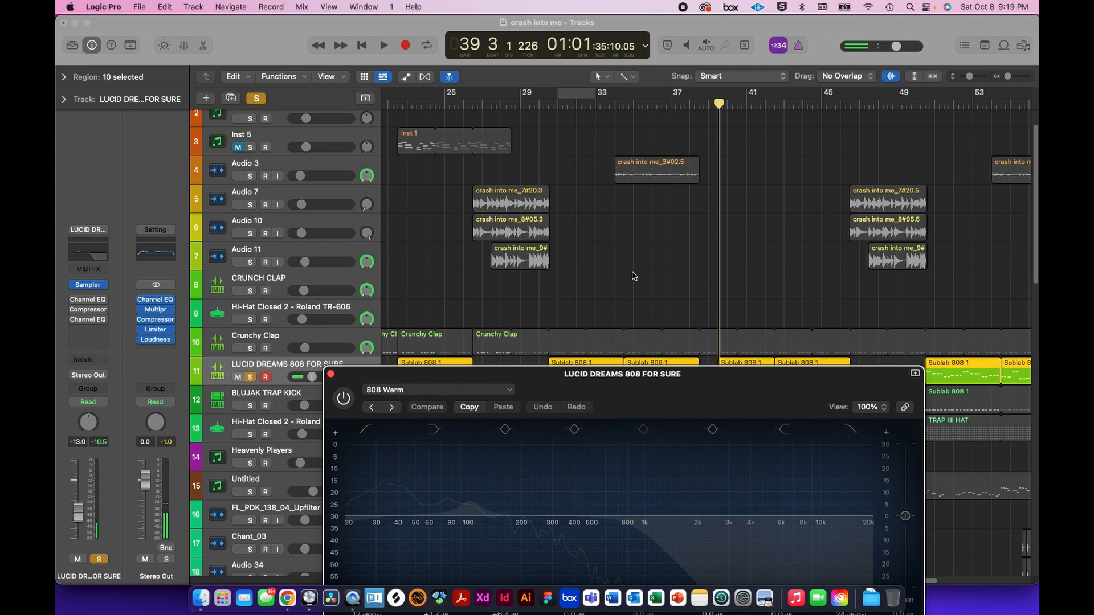
click(578, 106)
key(space)
drag(620, 368, 627, 116)
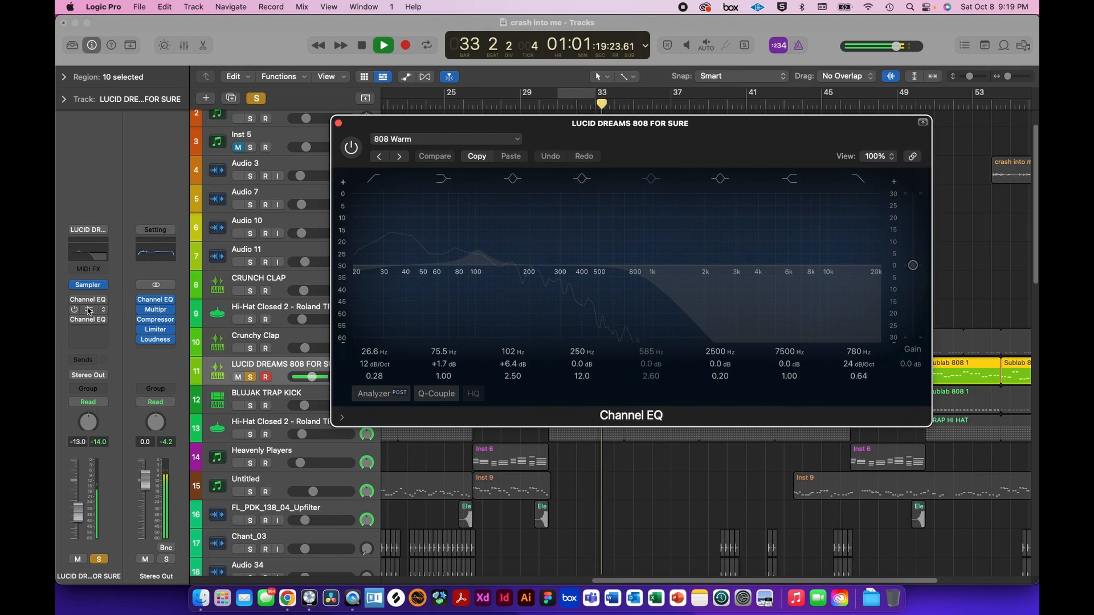
key(space)
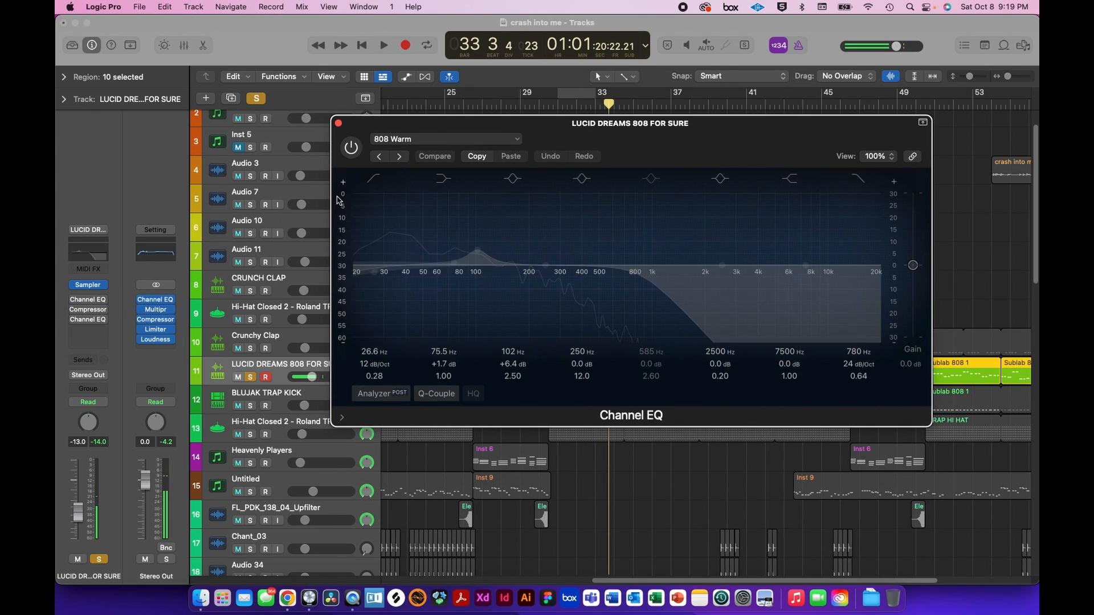
- Reposition the Channel EQ window and audition the unprocessed 808 once more from bar 33
drag(443, 127, 393, 154)
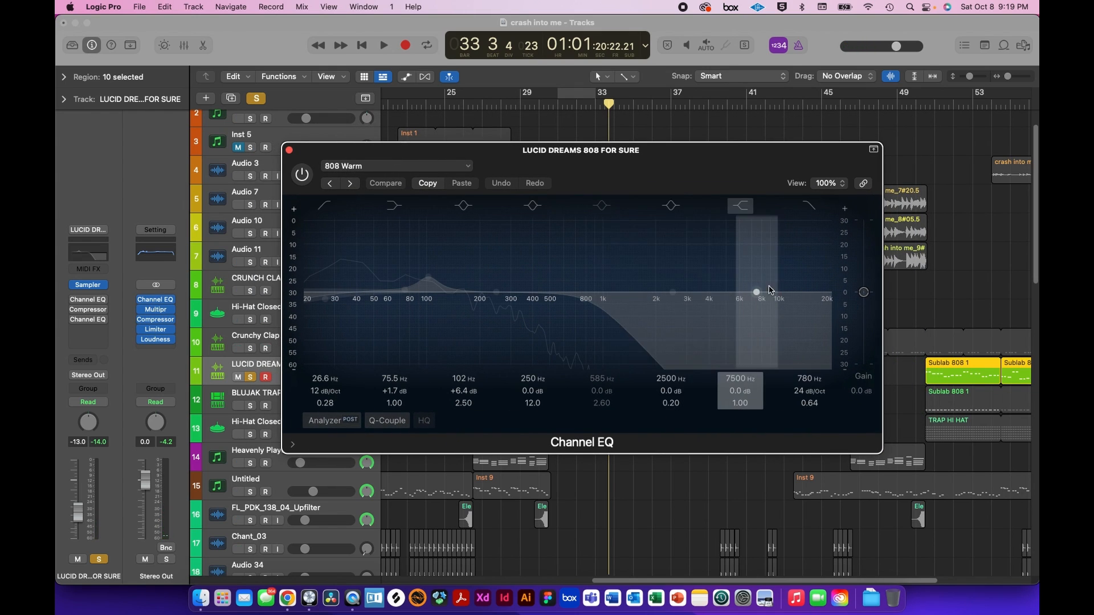
drag(674, 186, 608, 155)
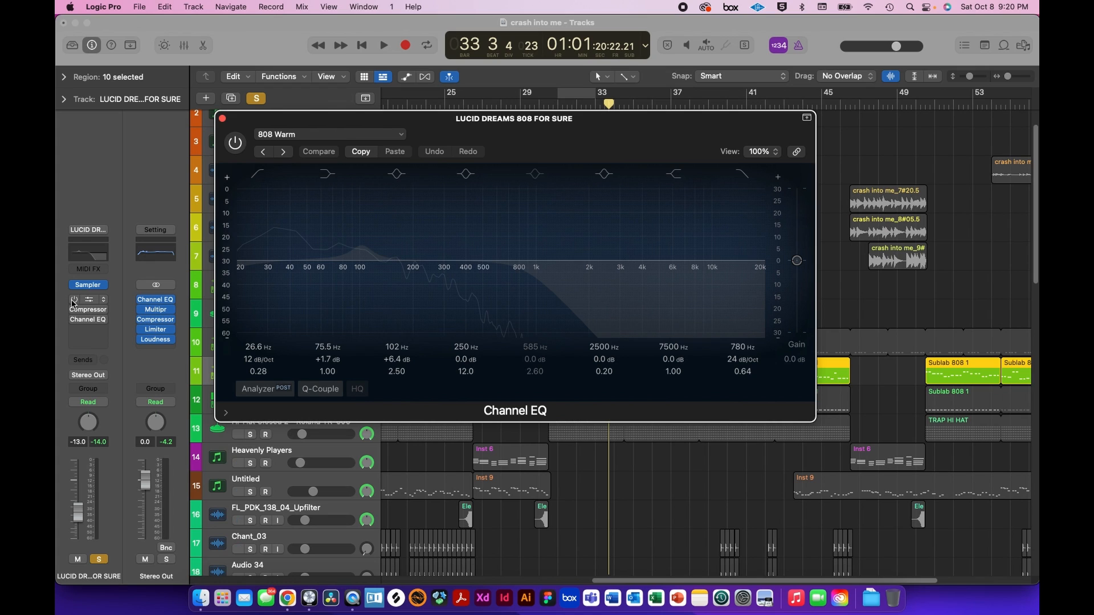
key(space)
drag(491, 142, 557, 140)
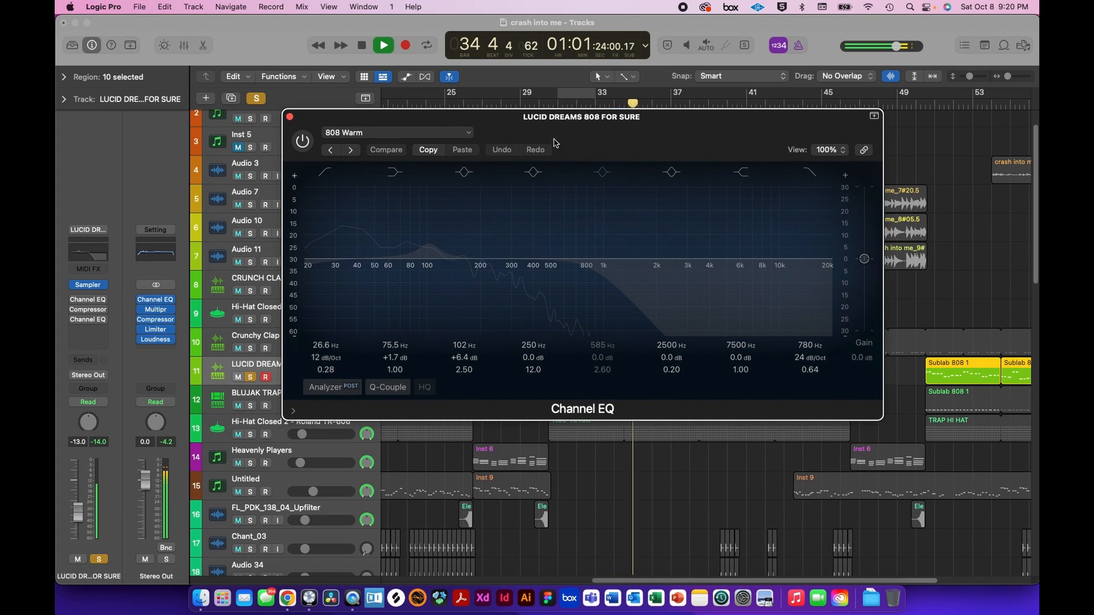
key(space)
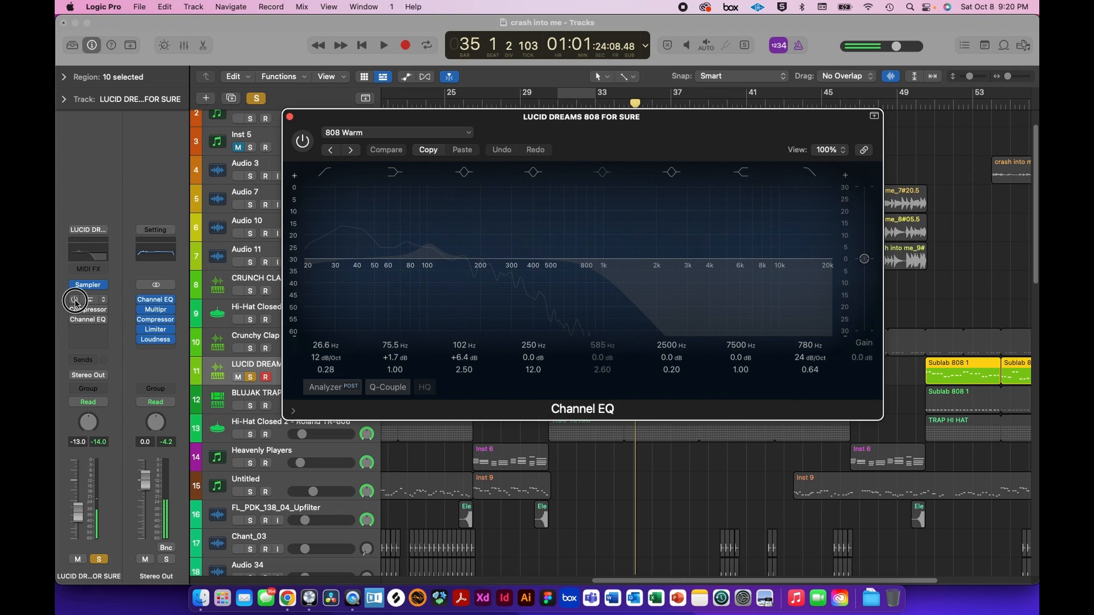
- Re-enable both Channel EQs and the Compressor on the 808 track, and audition the processed sound with the EQ analyzer in view
click(74, 320)
drag(581, 123, 572, 120)
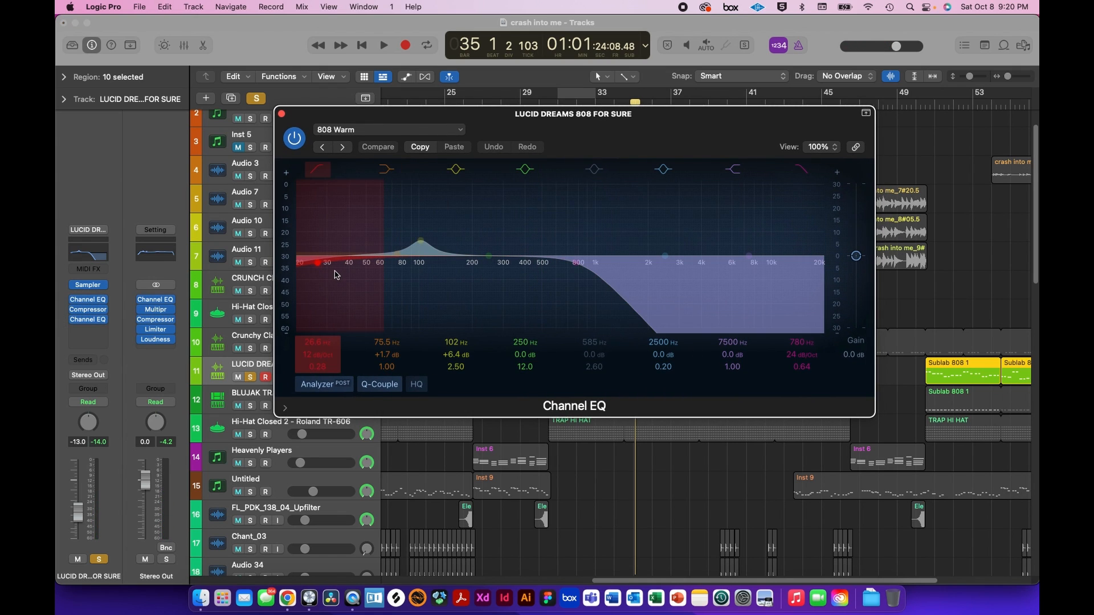
key(space)
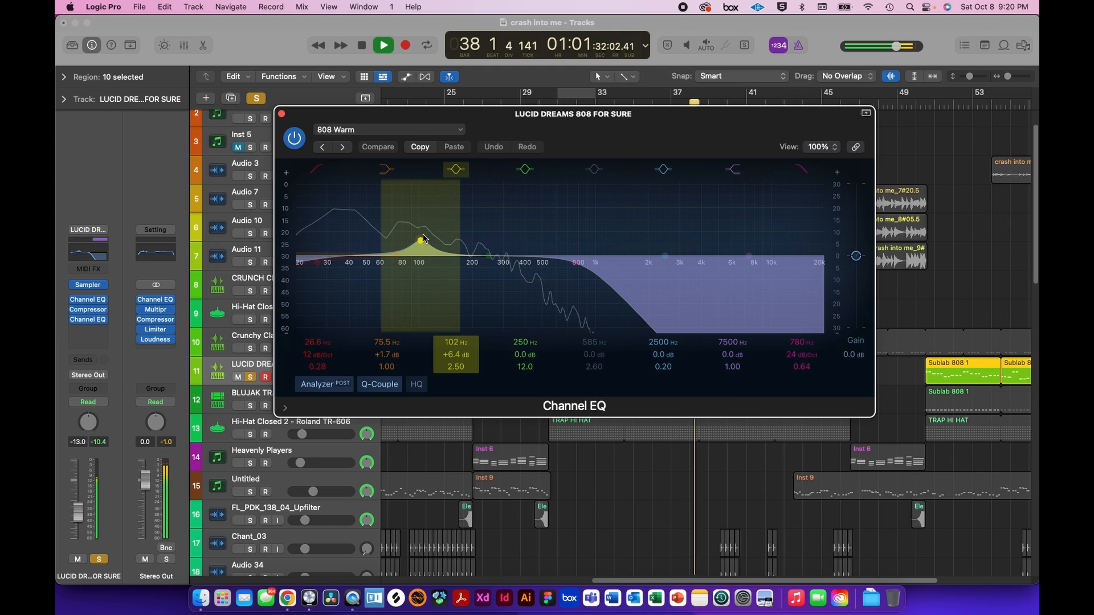
key(space)
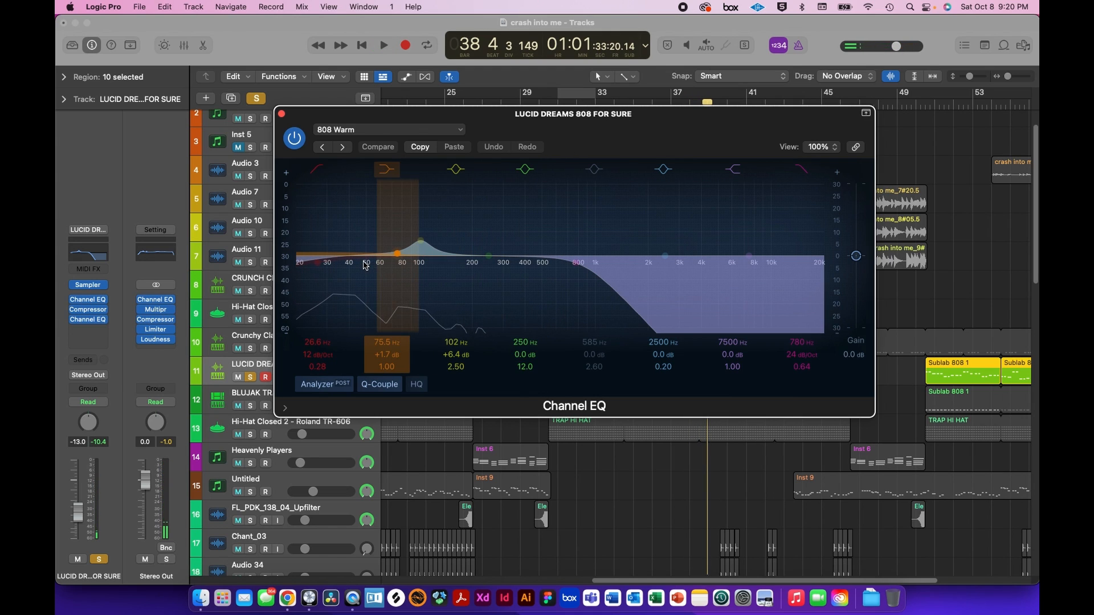
- Move the playhead back to bar 31 and close the 808's Channel EQ window
drag(587, 133, 687, 494)
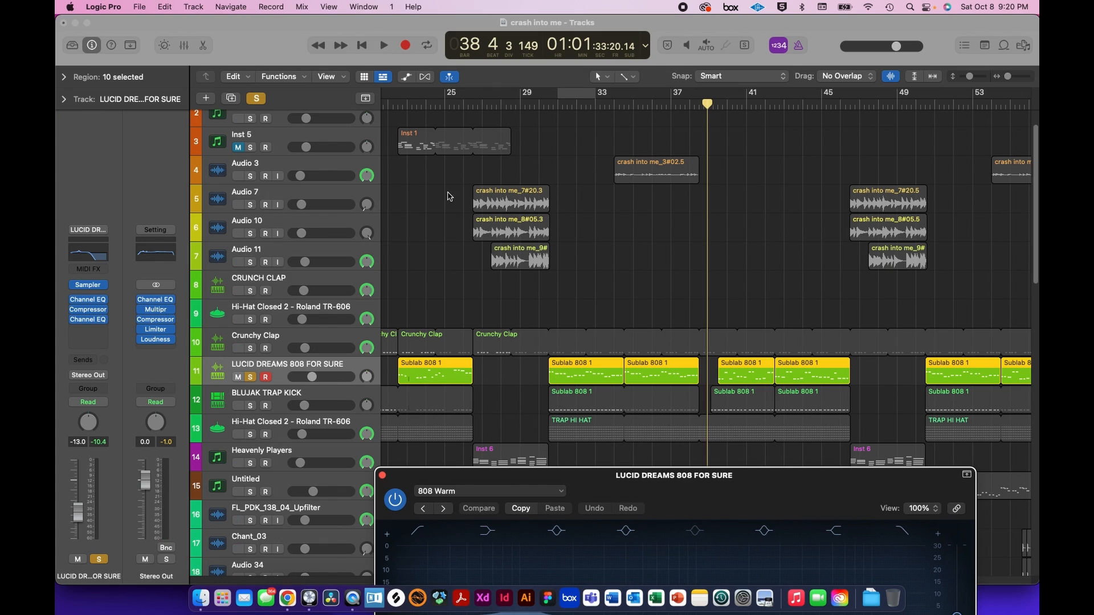
drag(553, 107, 562, 107)
drag(600, 475, 462, 183)
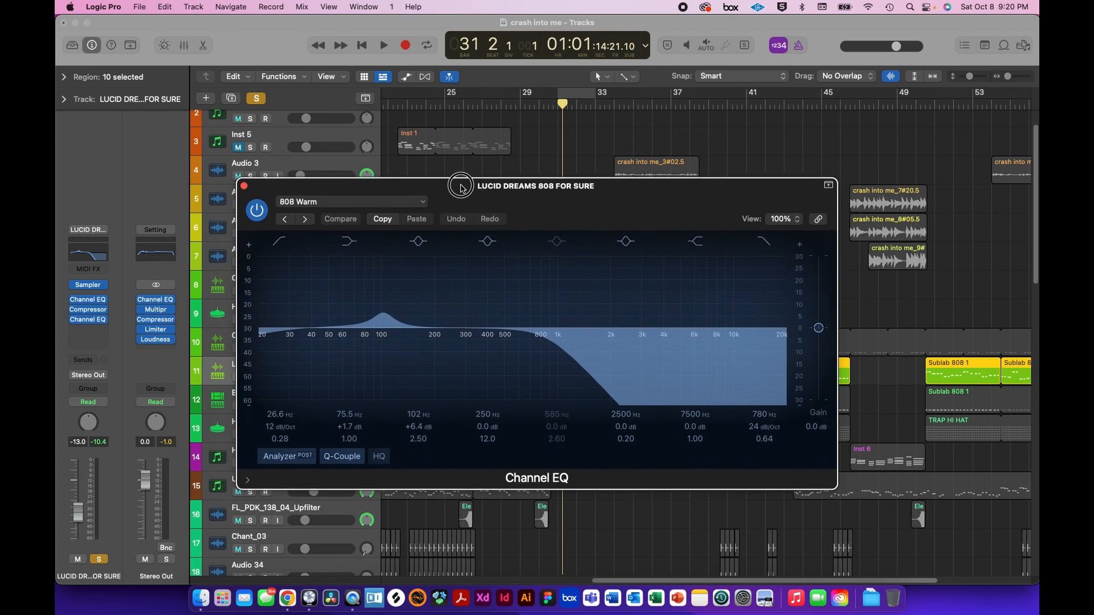
click(245, 183)
- Solo the BLUJAK TRAP KICK track in place of the LUCID DREAMS 808 track
click(244, 405)
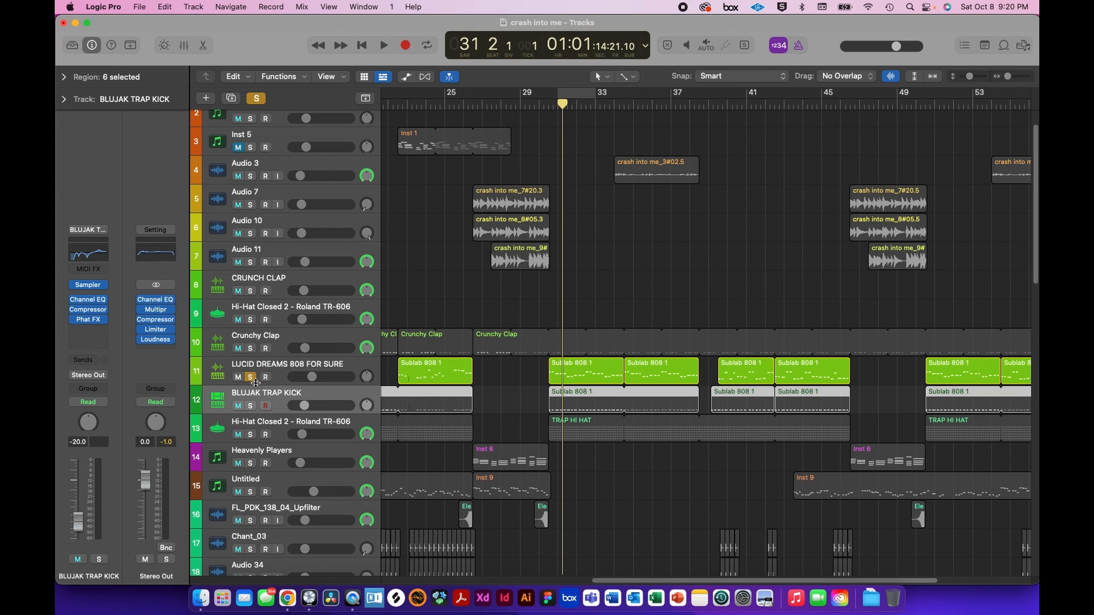
click(251, 406)
click(251, 377)
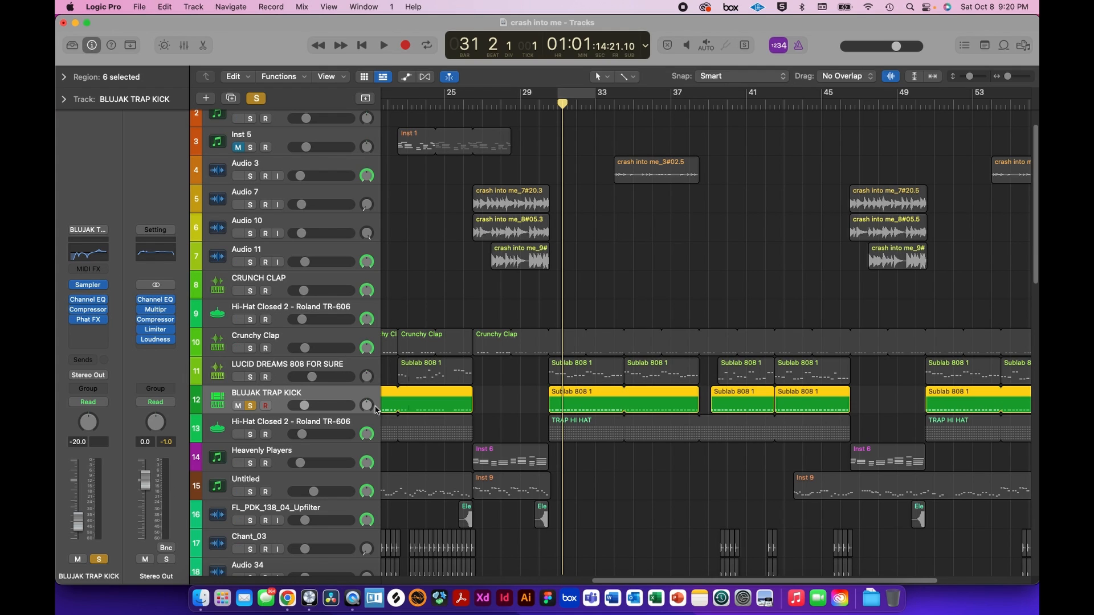
- Open the kick's Channel EQ in clear view and audition the soloed kick from bar 31
click(88, 252)
drag(743, 229, 602, 212)
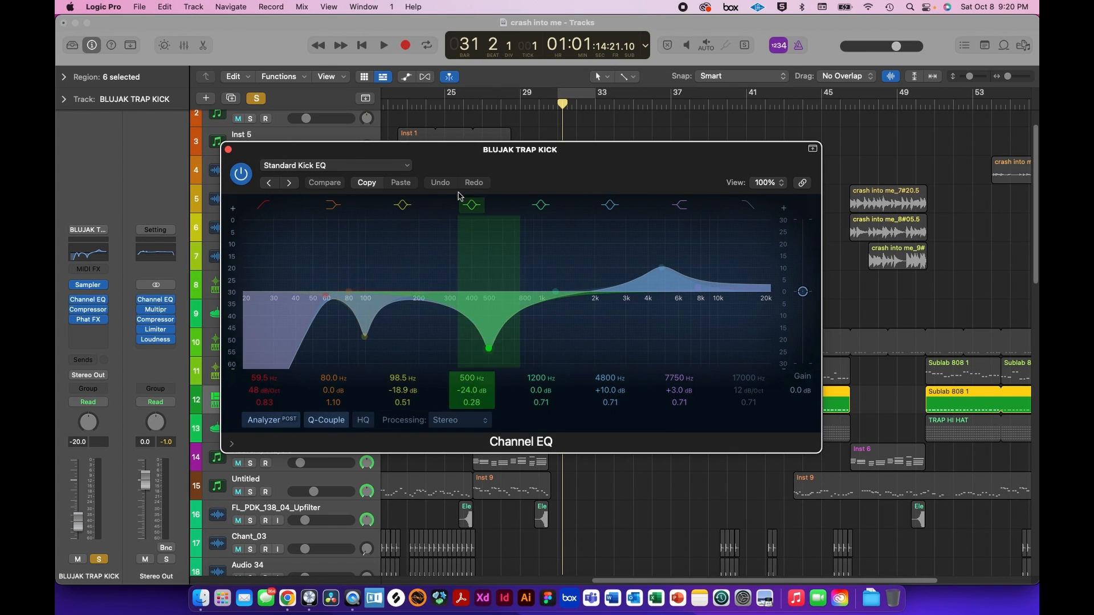
drag(511, 162, 537, 140)
key(space)
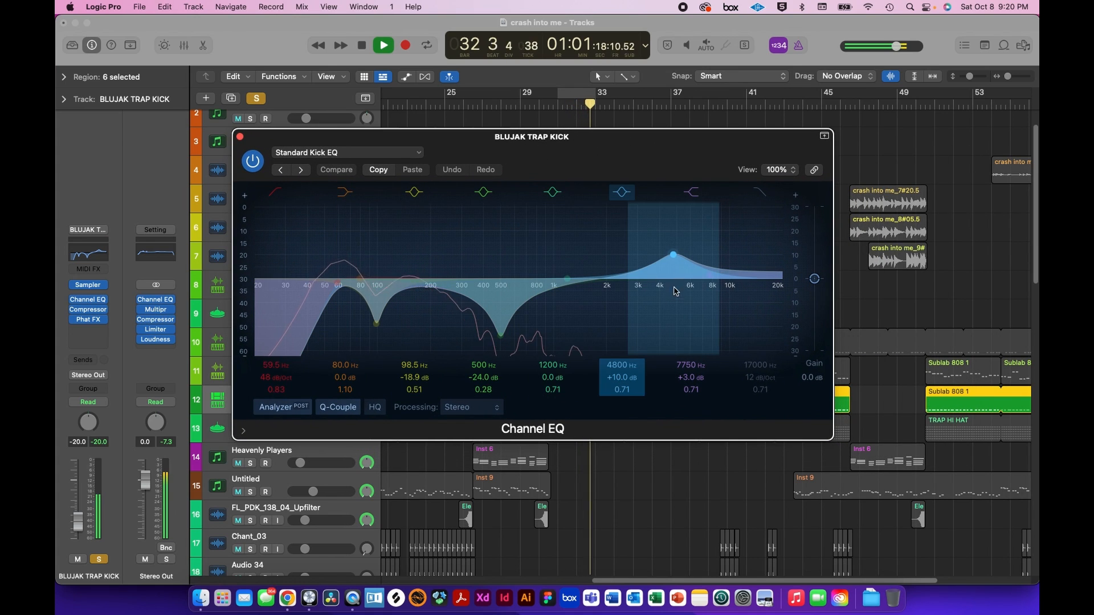
- Loop playback from bar 31 to bar 38 while keeping the kick's Channel EQ in view
drag(646, 136, 700, 422)
drag(559, 92, 689, 96)
drag(703, 443, 634, 200)
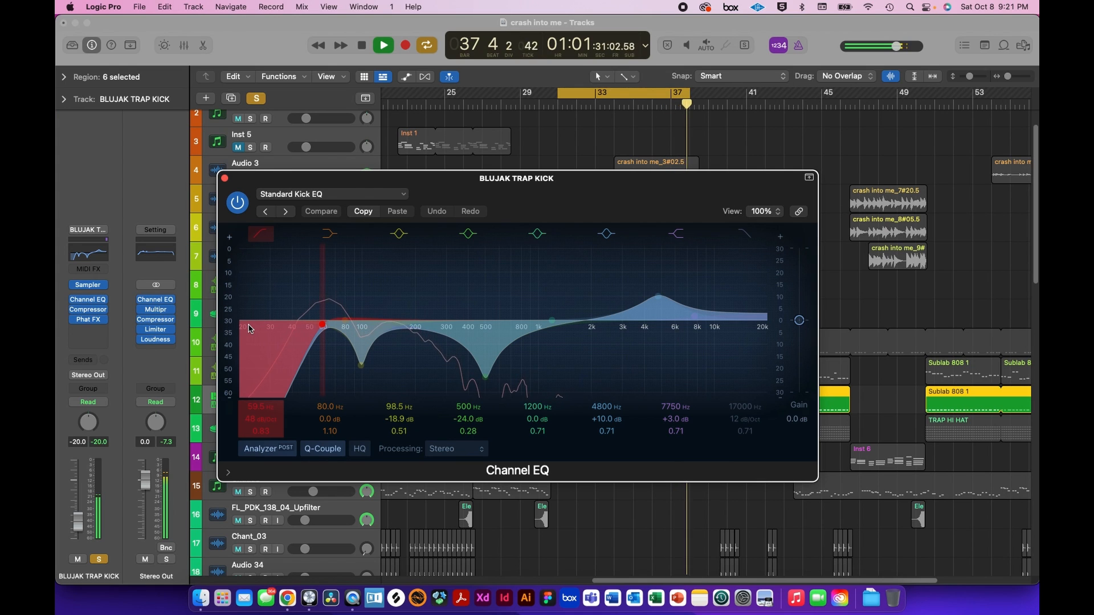
drag(539, 204, 551, 169)
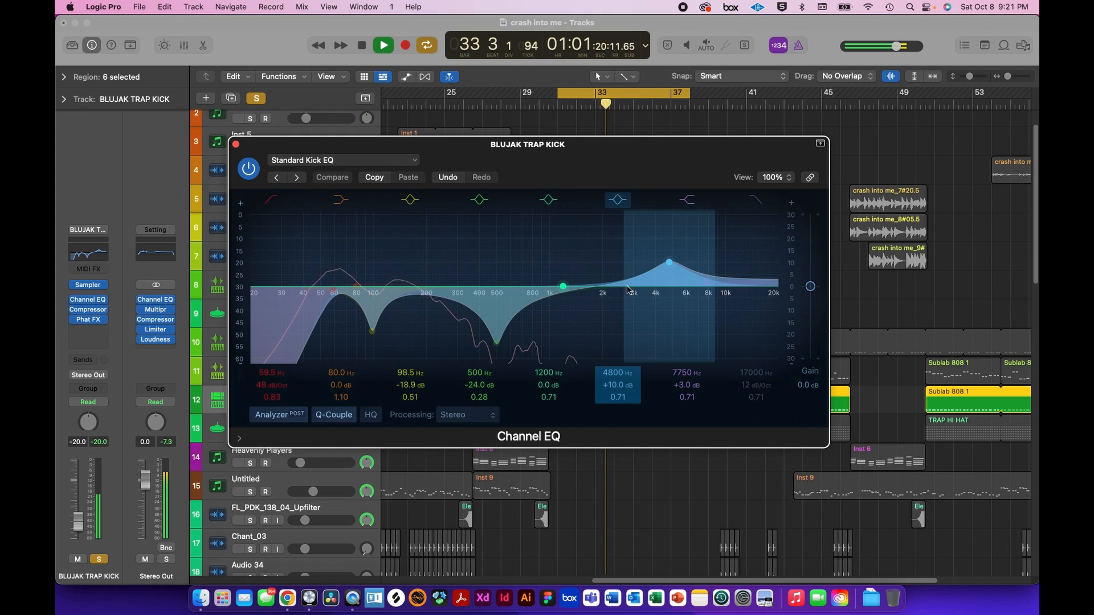
- Cut the kick EQ's 1200 Hz band to -16.7 dB at 1210 Hz, and switch that band off
mouse_move(619, 285)
mouse_down()
mouse_move(583, 277)
mouse_move(562, 289)
mouse_move(564, 325)
mouse_up()
drag(565, 282, 588, 280)
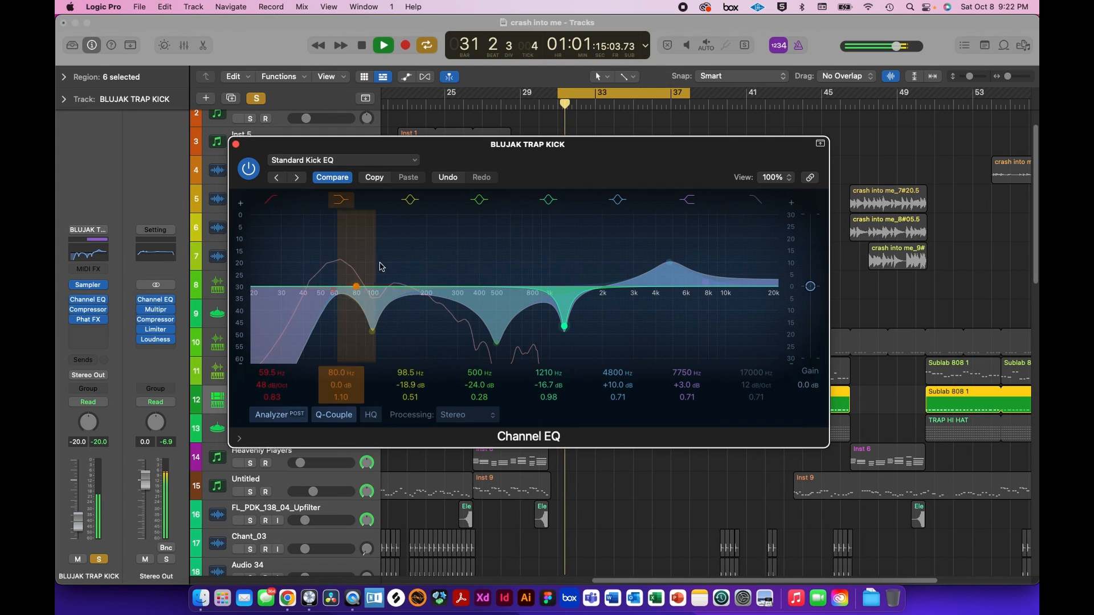
double_click(564, 322)
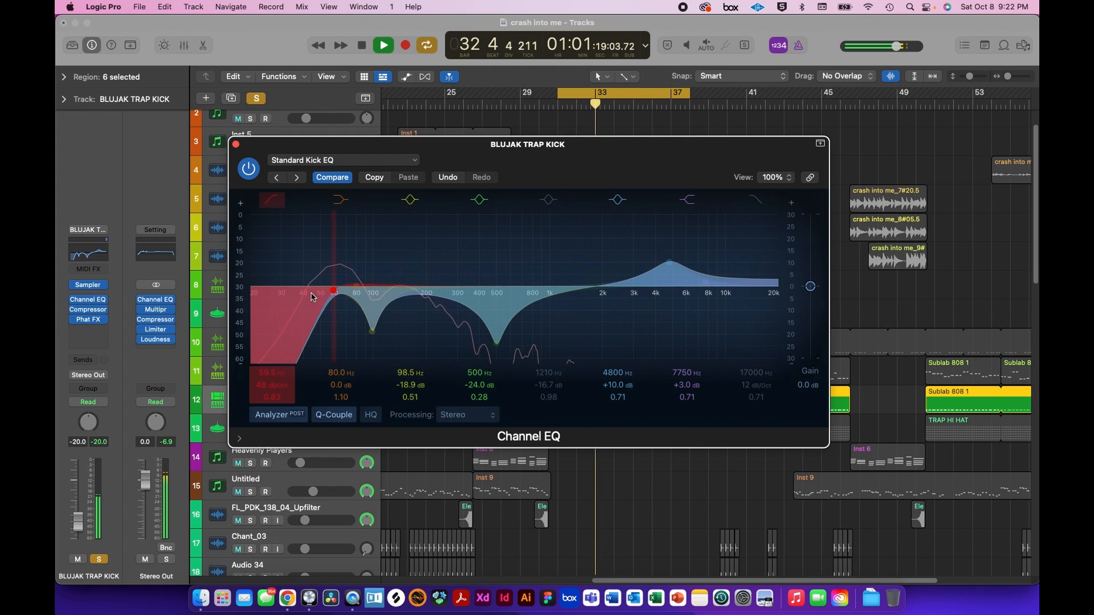
- Compare the looping kick with its Channel EQ bypassed and re-enabled, and close the EQ window
click(254, 170)
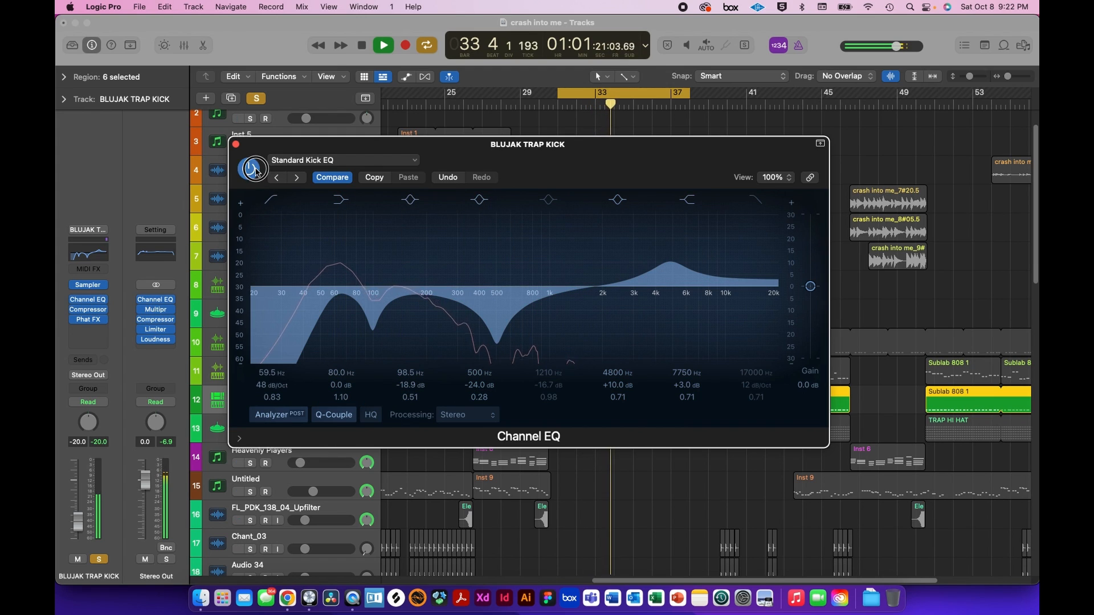
click(254, 170)
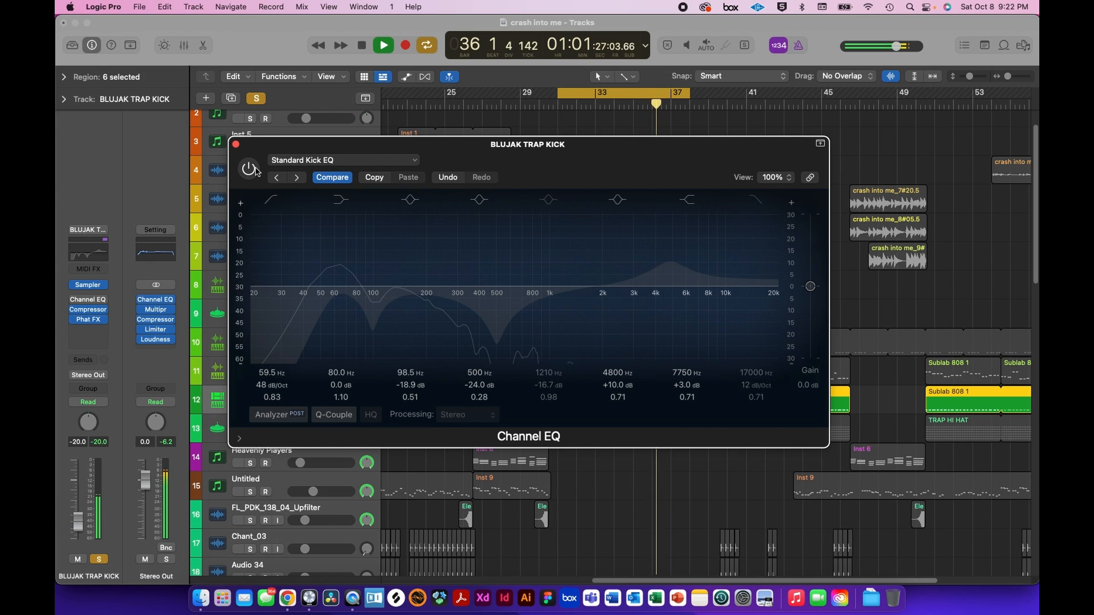
click(254, 169)
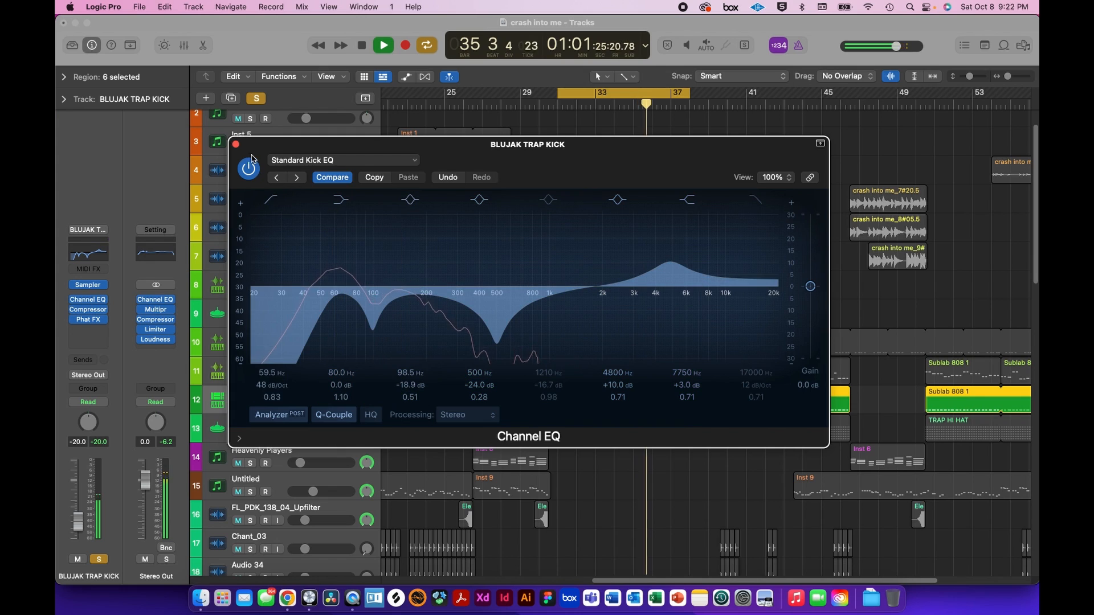
click(236, 145)
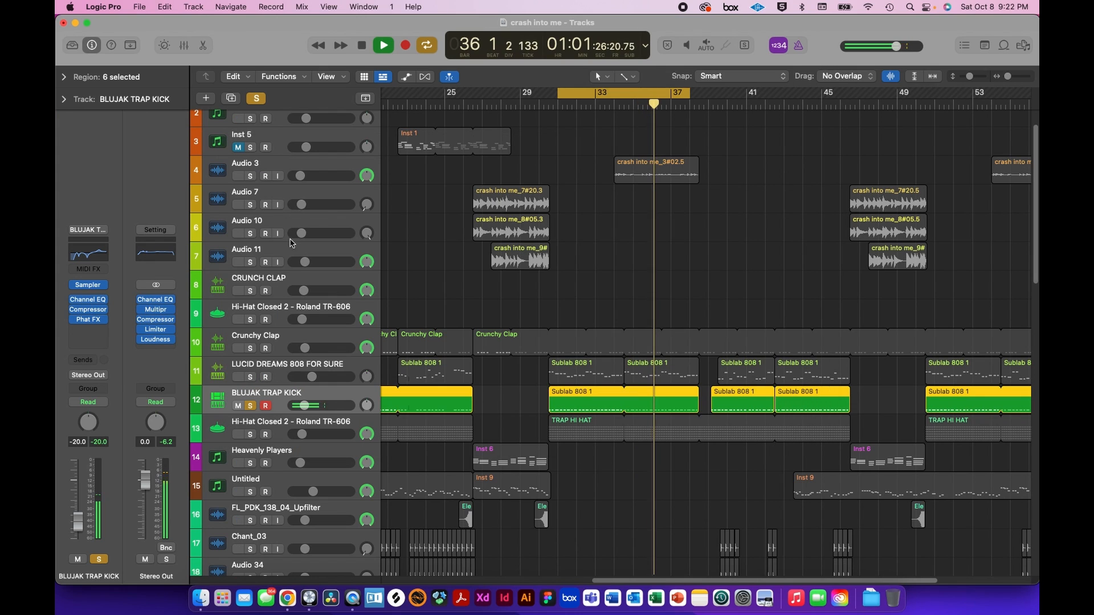
- Audition the 808 soloed together with the kick, and clear all solos to hear the full mix before stopping playback
click(259, 382)
click(251, 377)
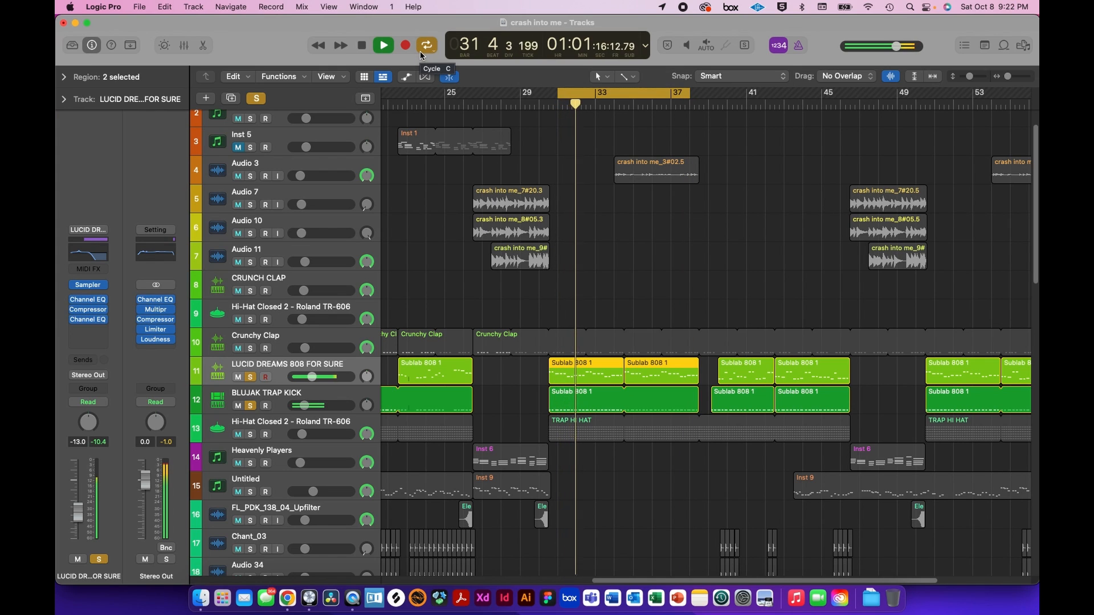
click(251, 99)
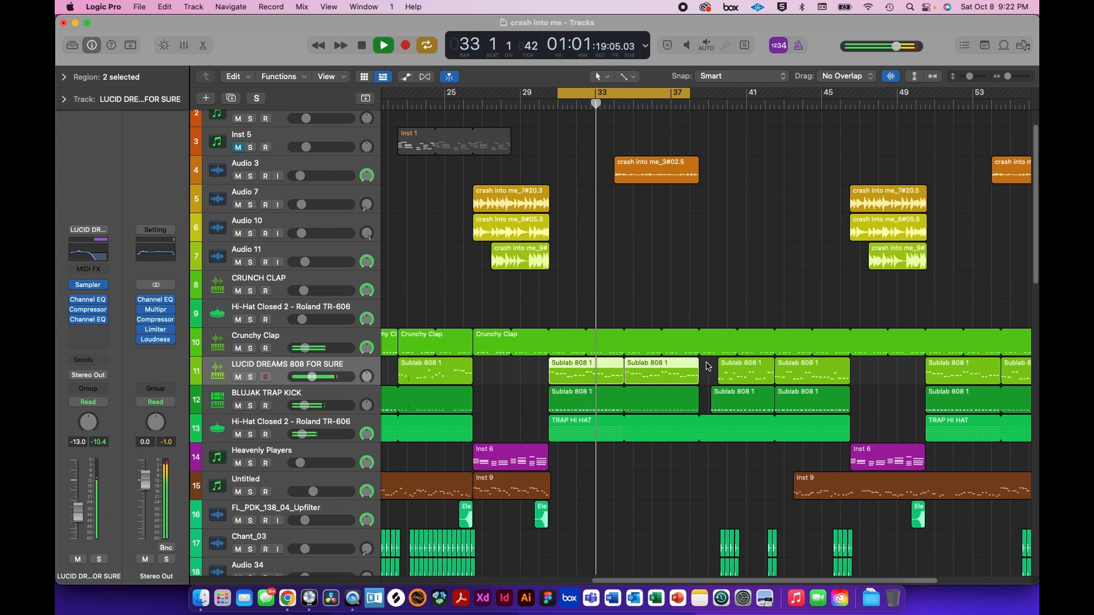
key(space)
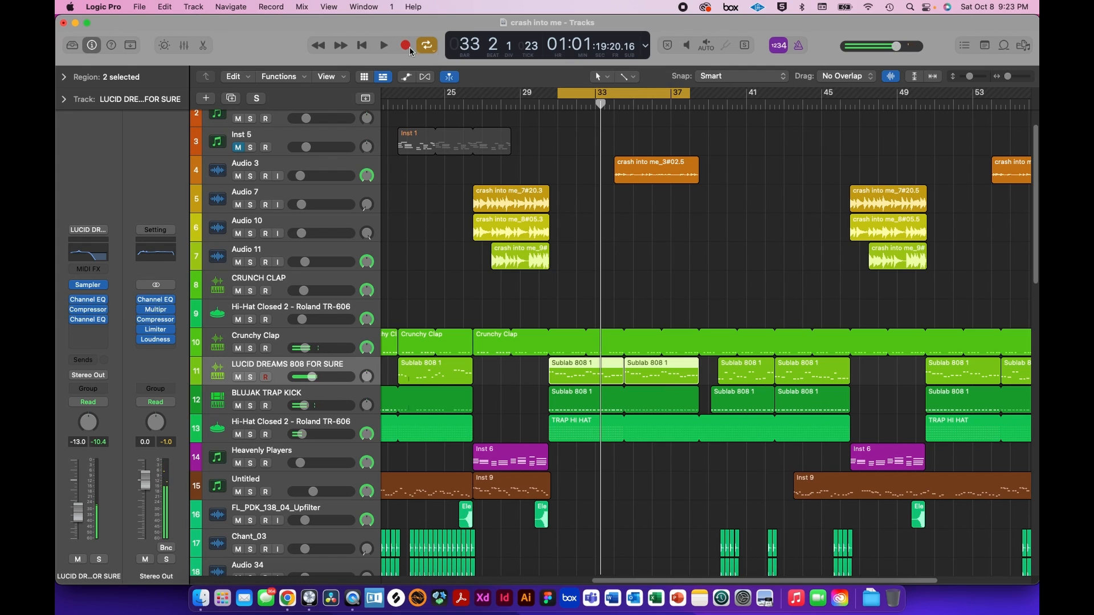